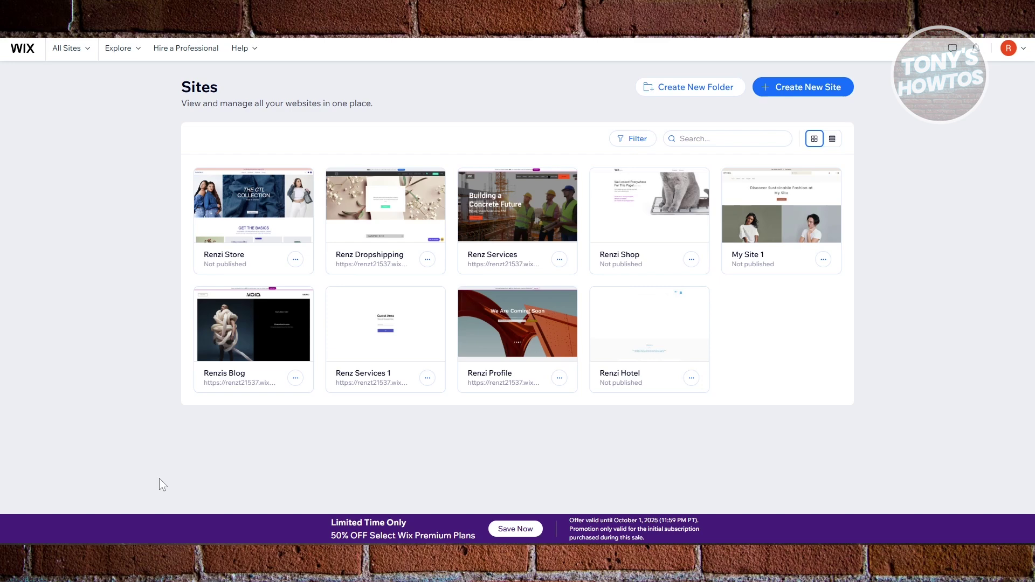
- Start a new site without the AI chat and set its type to Creative Portfolio
left_click(812, 89)
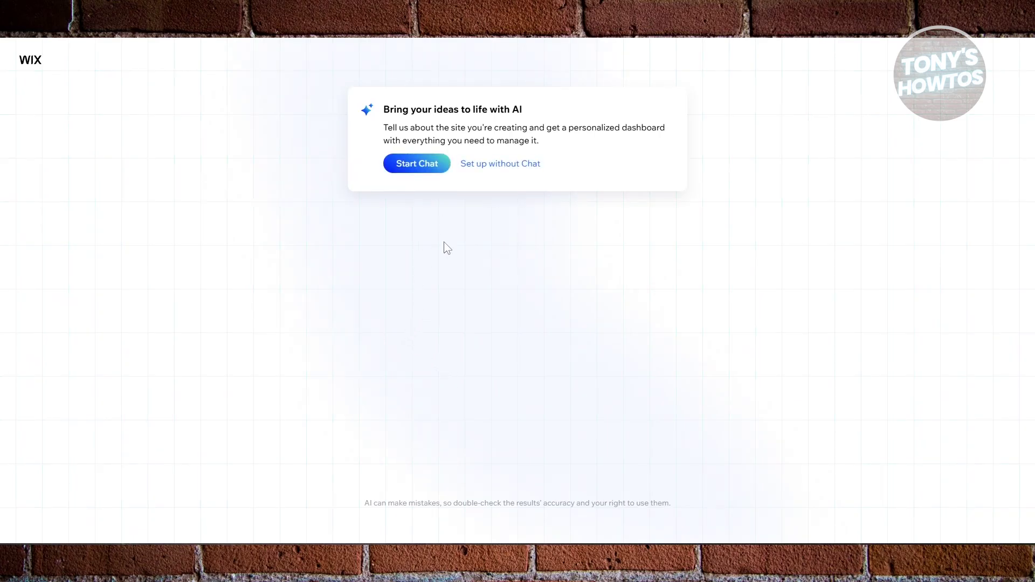
left_click(515, 166)
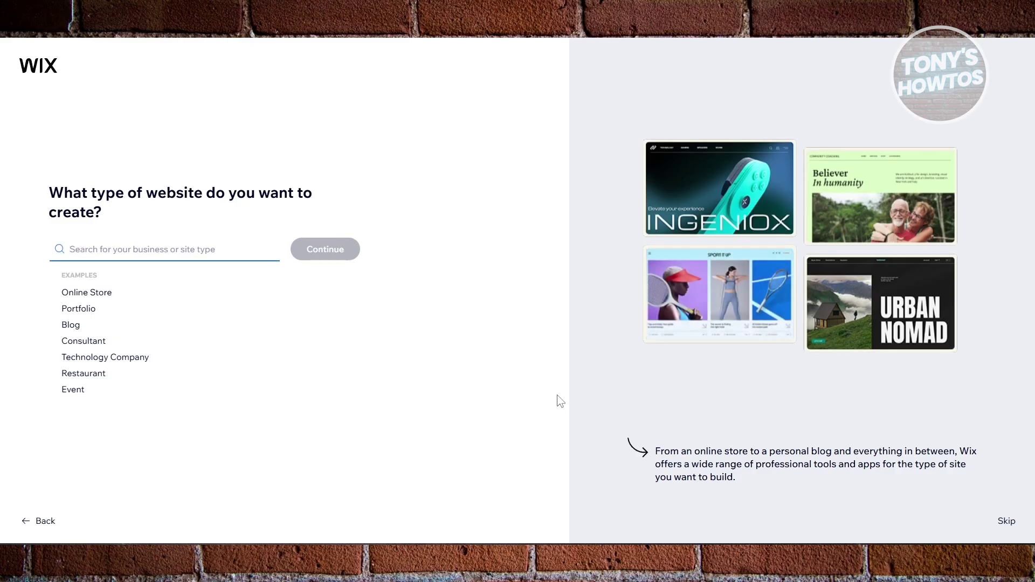
left_click(101, 309)
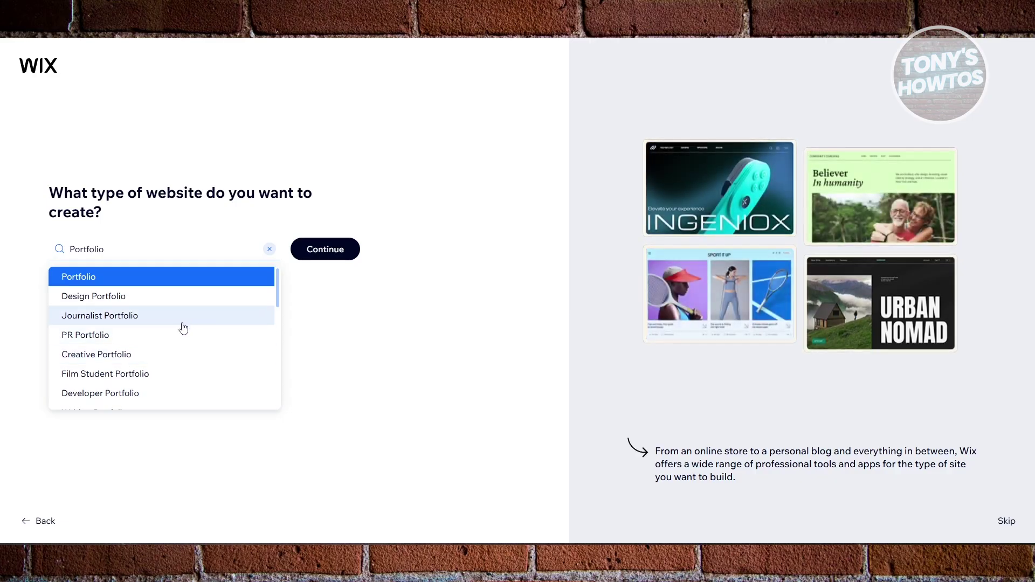
left_click(164, 356)
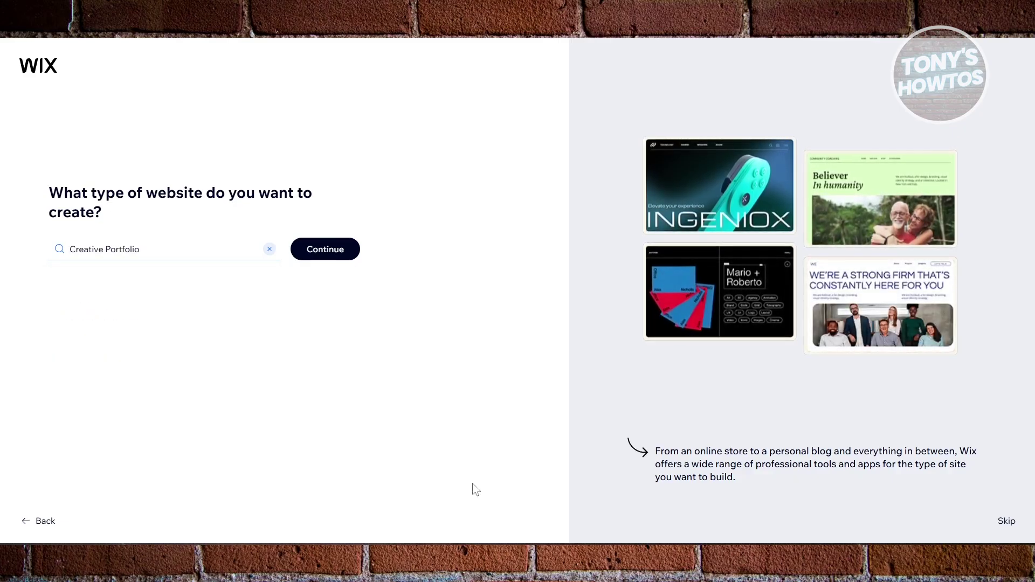
left_click(325, 252)
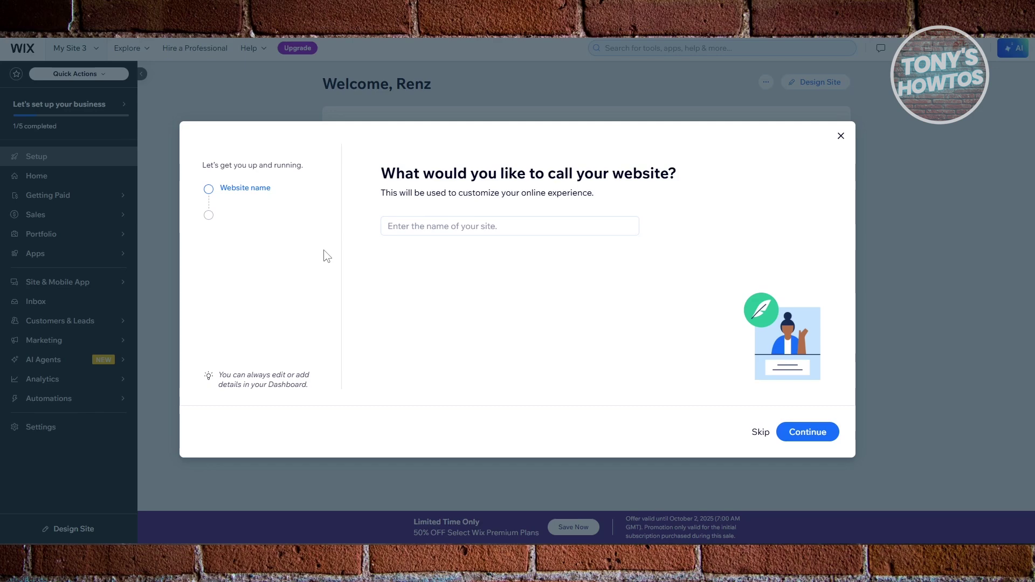
- Name the website RENZO PORTFOLIO and continue to the app selection
left_click(496, 231)
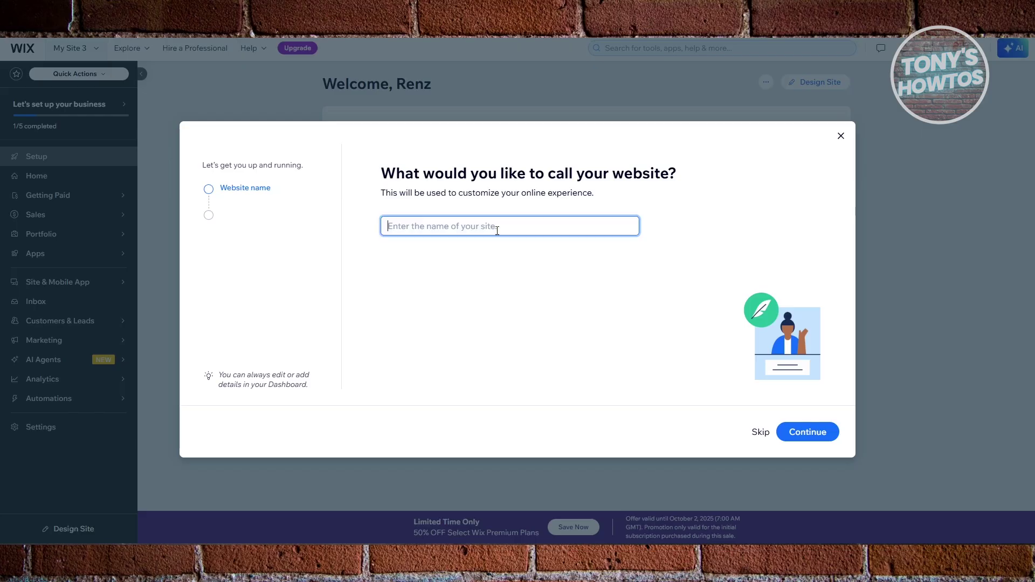
type("RENZO P")
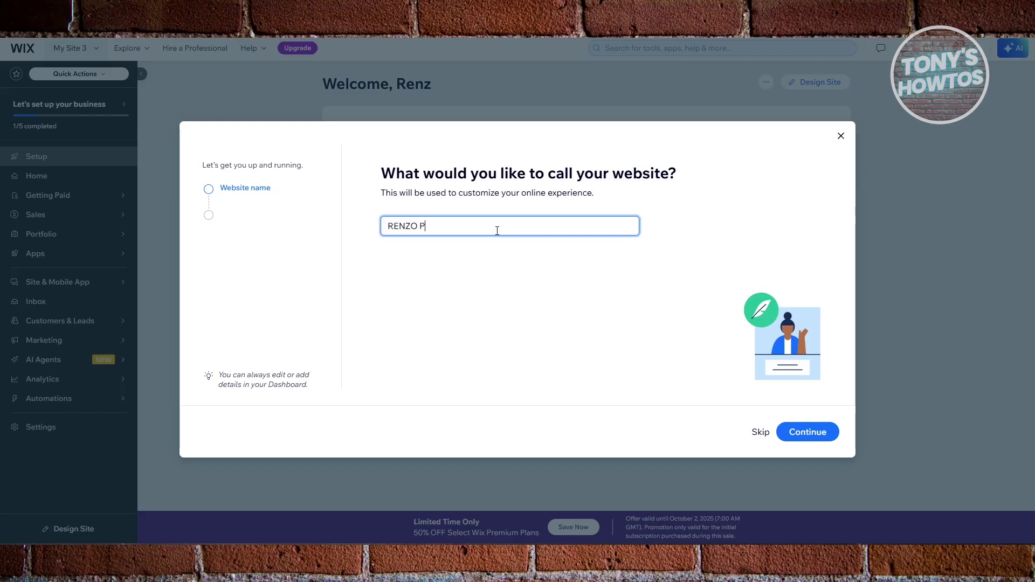
type("ORTFOLIO")
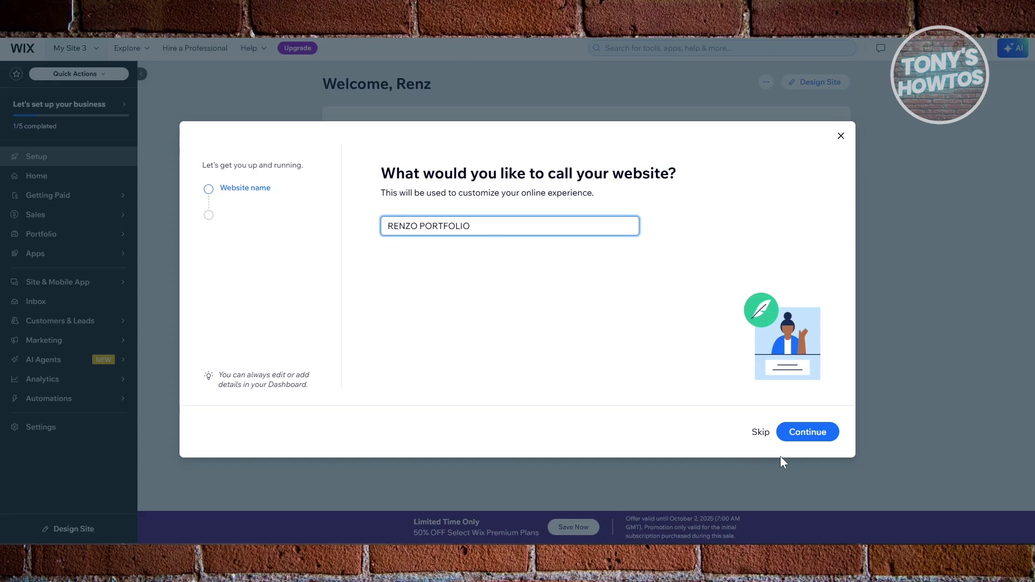
left_click(800, 439)
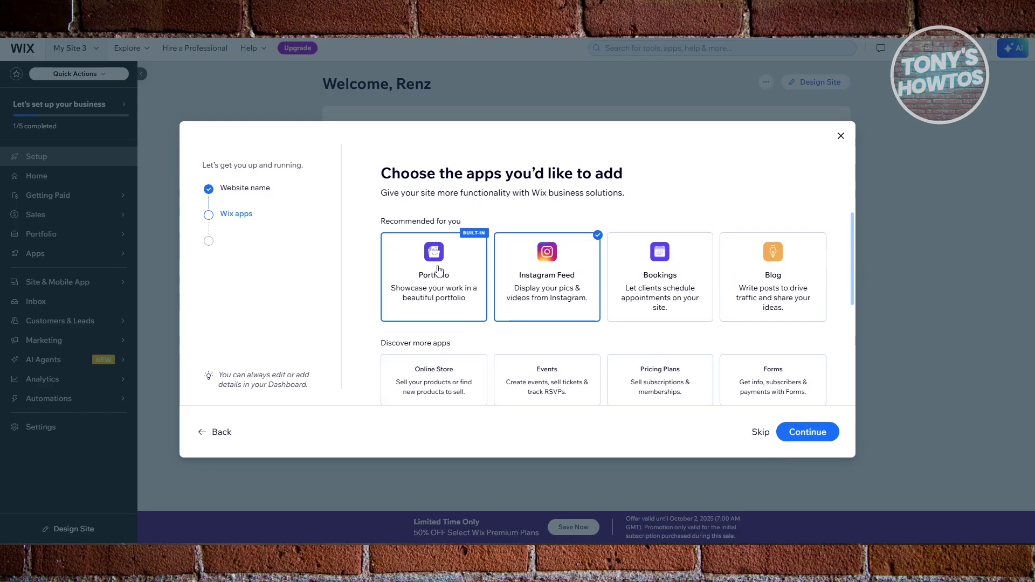
- Keep the preselected Portfolio and Instagram Feed apps and finish the site setup by continuing to the dashboard
scroll(442, 273, "down", 1)
scroll(445, 302, "up", 1)
left_click(830, 436)
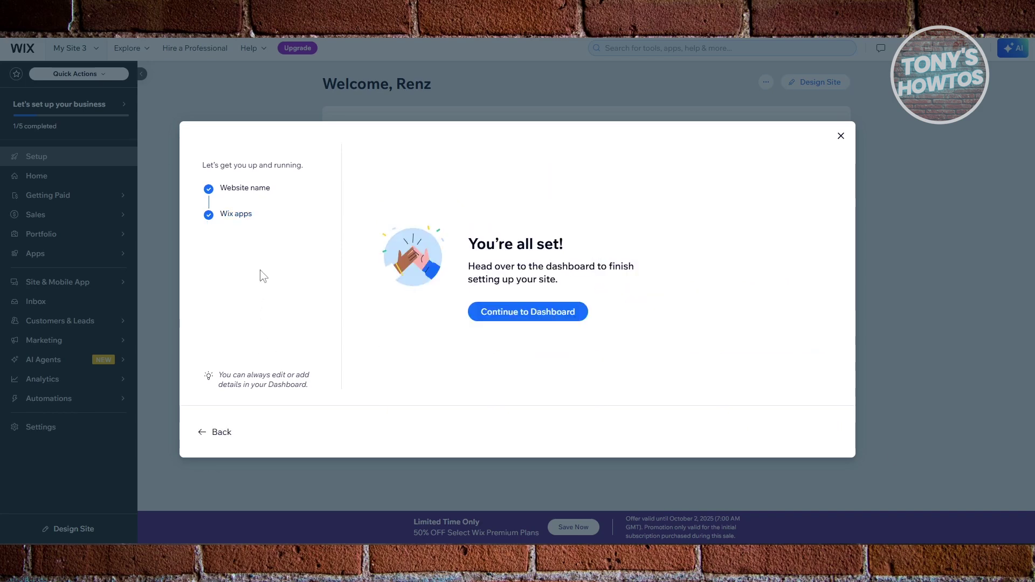
left_click(538, 319)
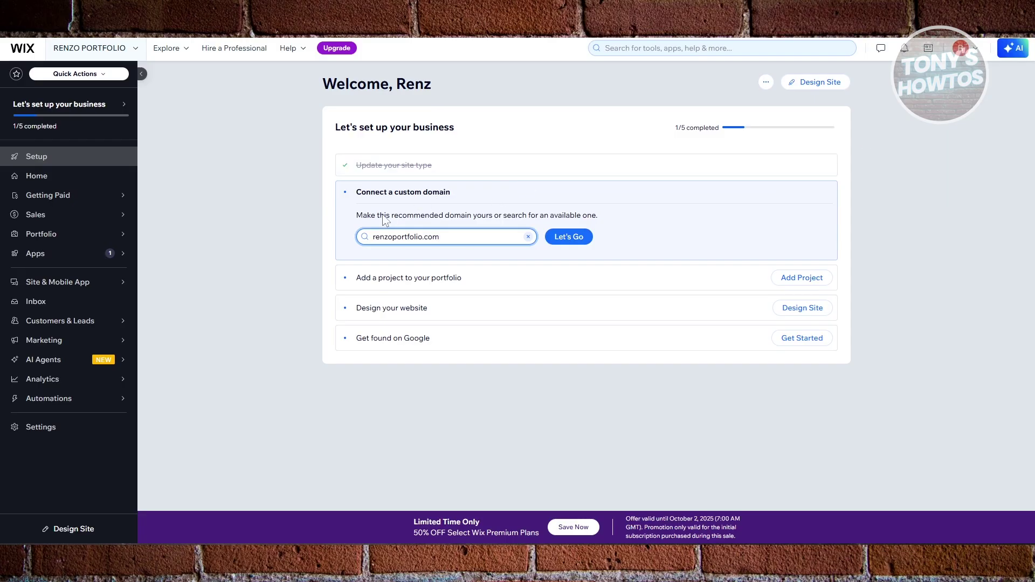
- Open the portfolio's projects, skip choosing work types, and set up the portfolio without AI
left_click(248, 258)
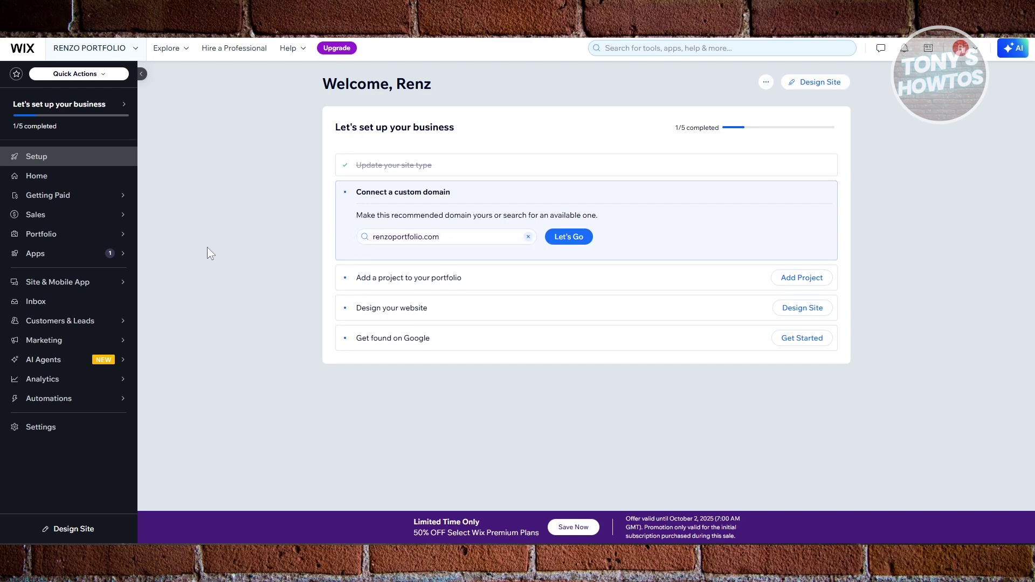
left_click(52, 178)
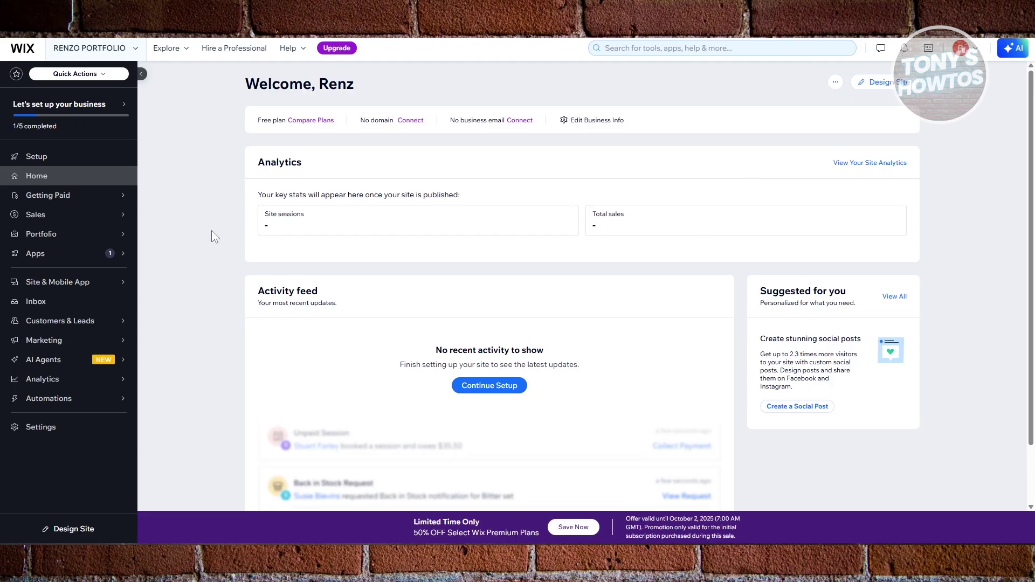
left_click(48, 240)
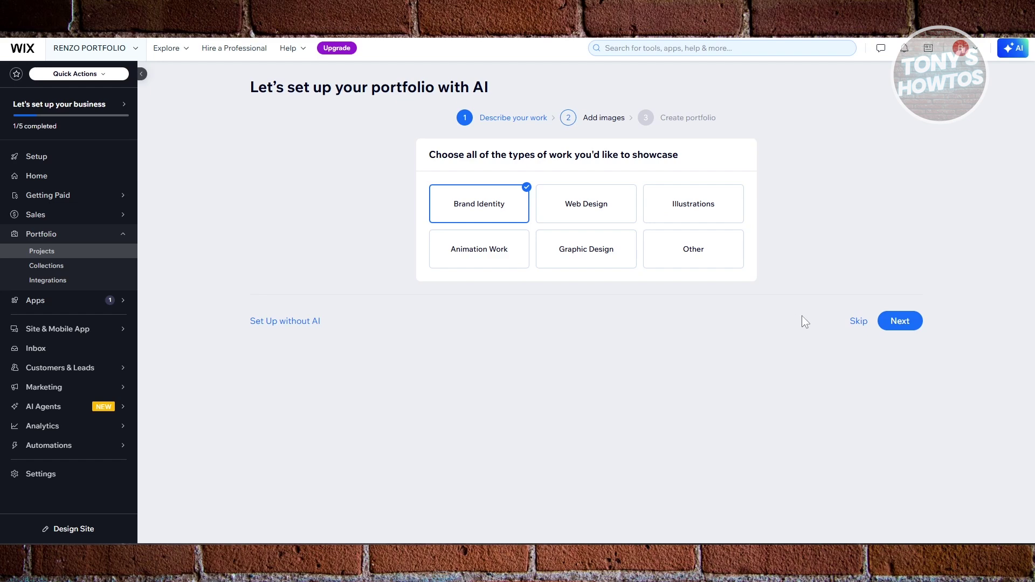
left_click(859, 322)
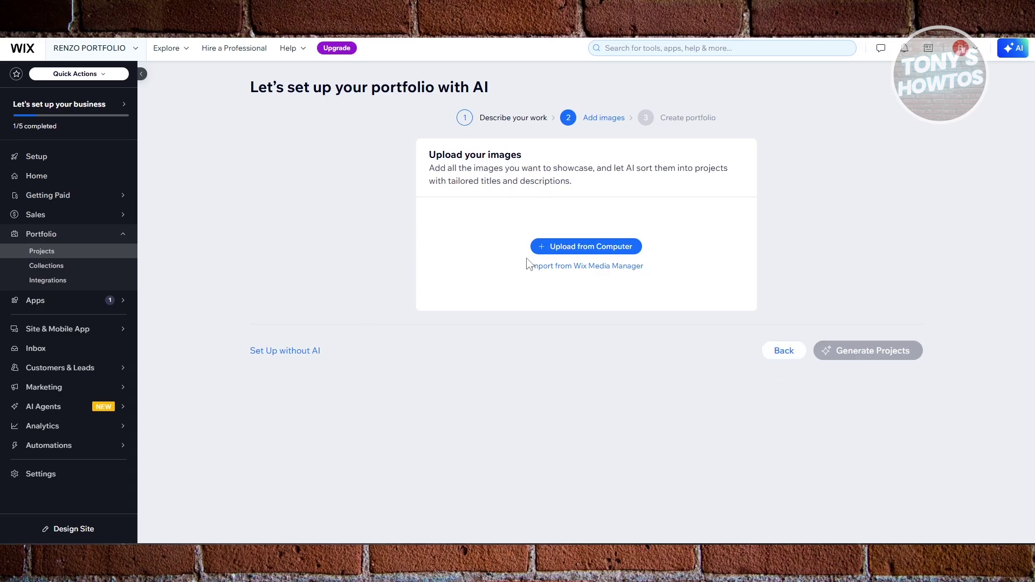
left_click(303, 355)
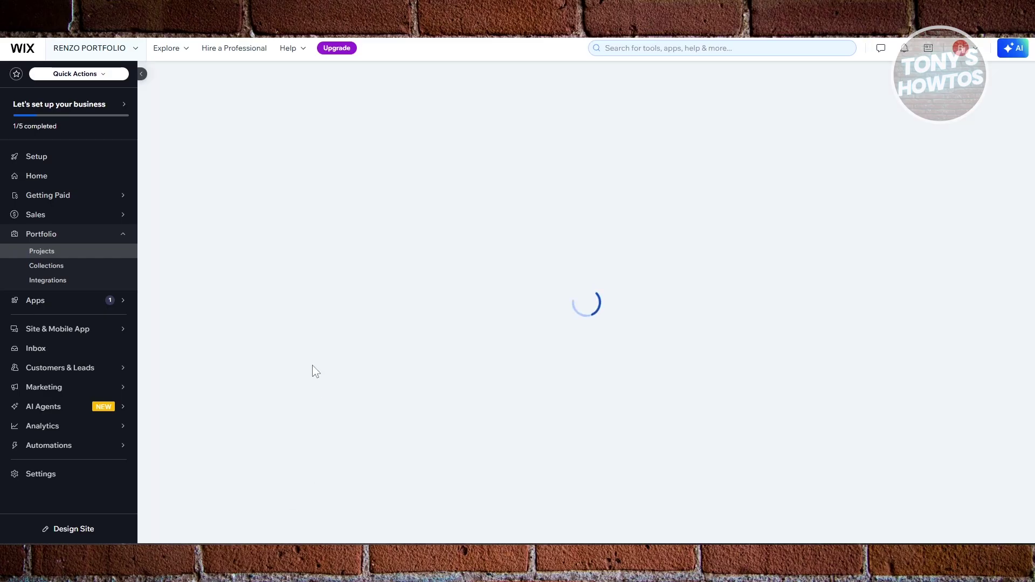
- Select all sample projects in the portfolio project list and delete them
scroll(284, 373, "down", 3)
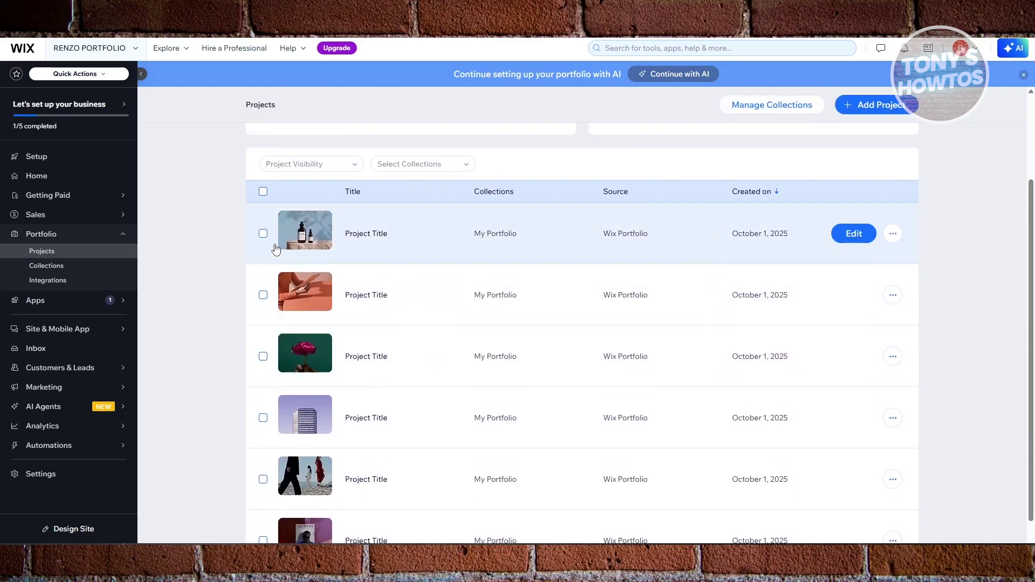
left_click(263, 192)
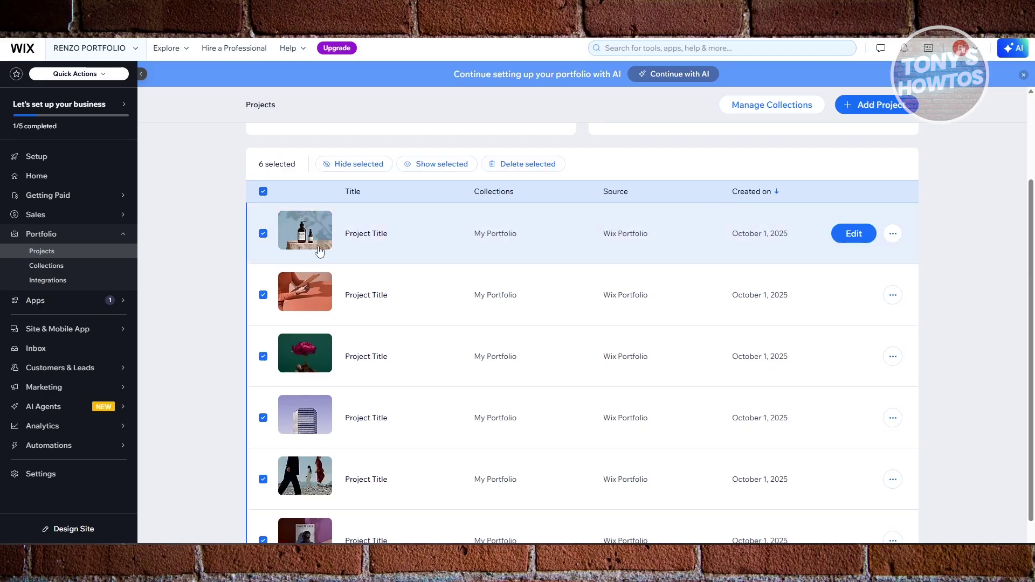
scroll(798, 372, "up", 3)
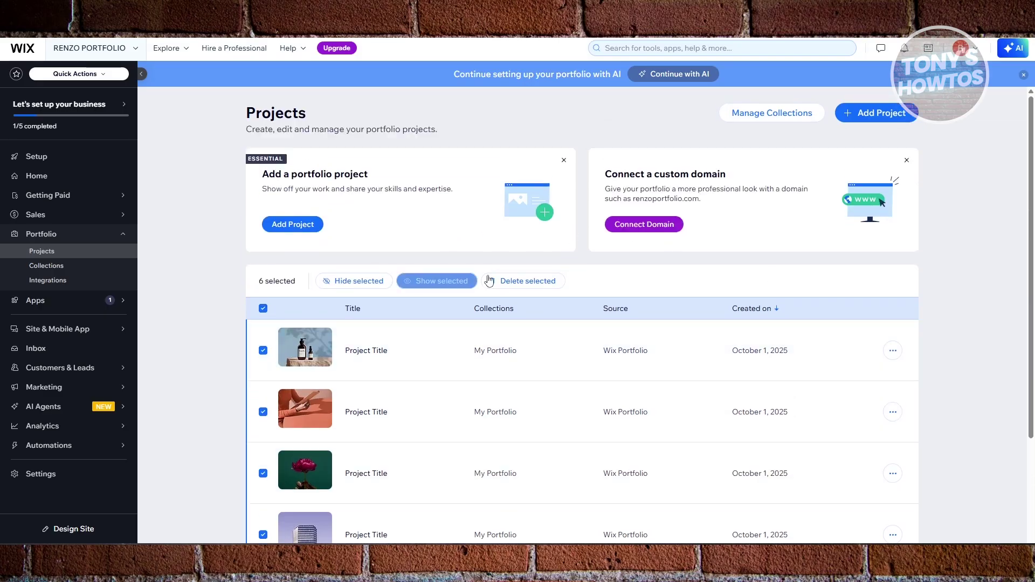
scroll(484, 447, "down", 1)
scroll(483, 447, "down", 1)
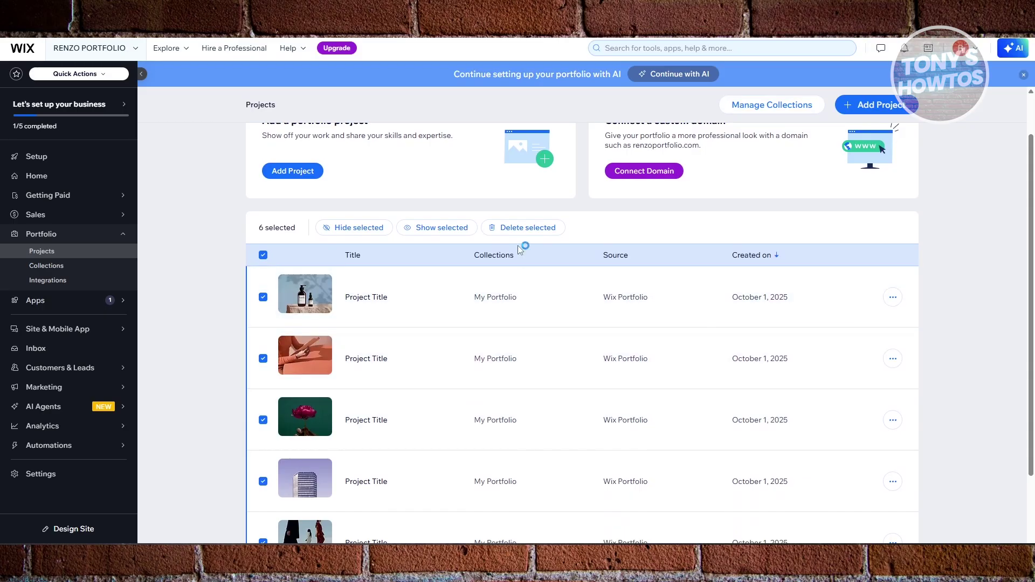
left_click(263, 257)
left_click(265, 258)
scroll(254, 396, "down", 3)
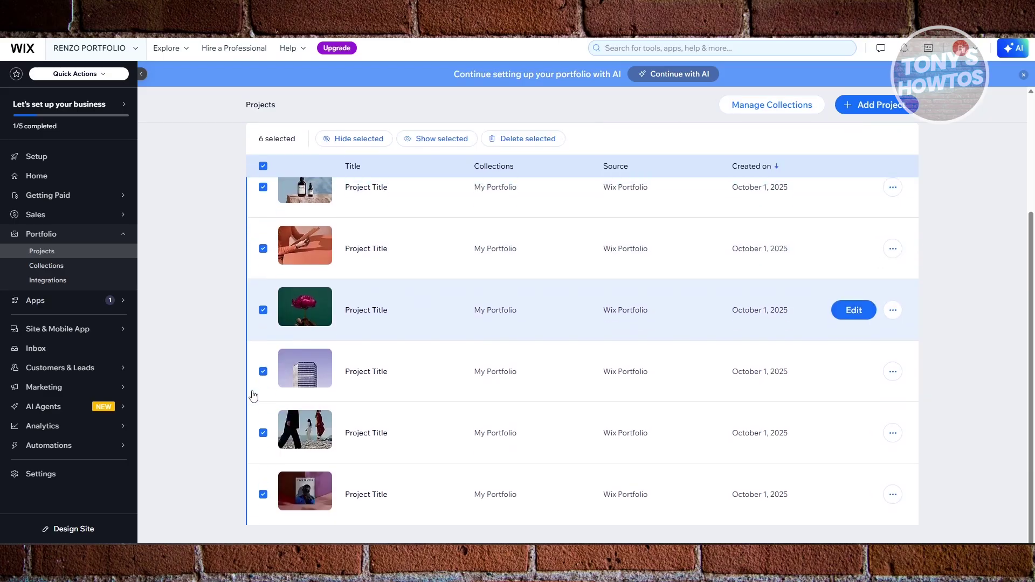
scroll(254, 396, "up", 4)
left_click(523, 281)
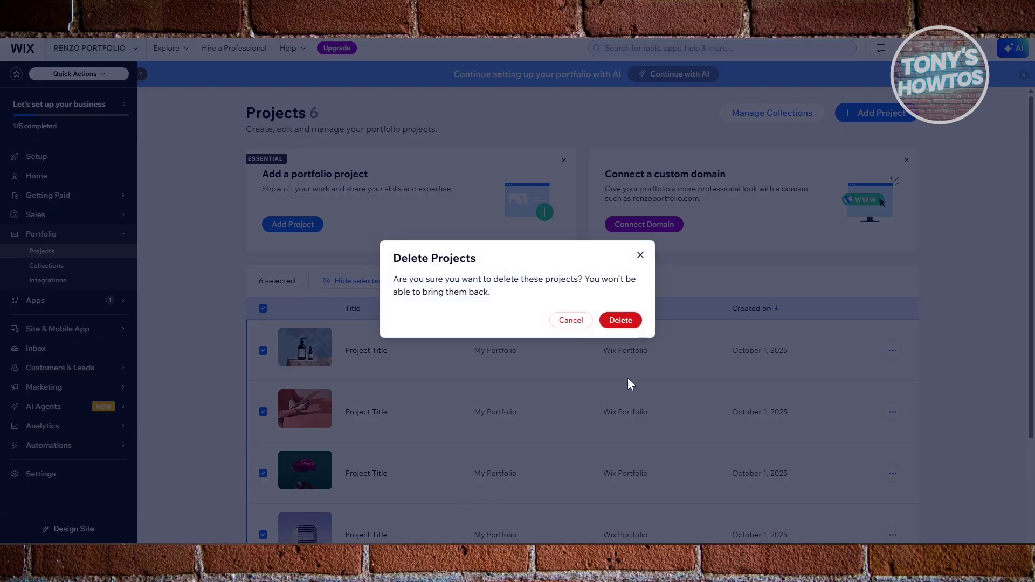
left_click(621, 320)
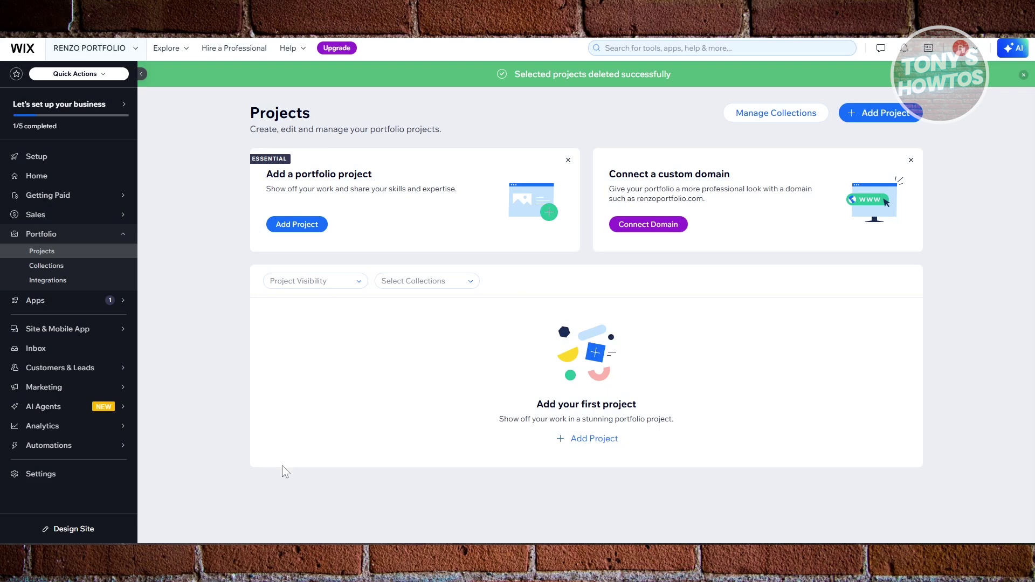
- Add a new portfolio project titled CREATIVES and proceed to its description
left_click(887, 114)
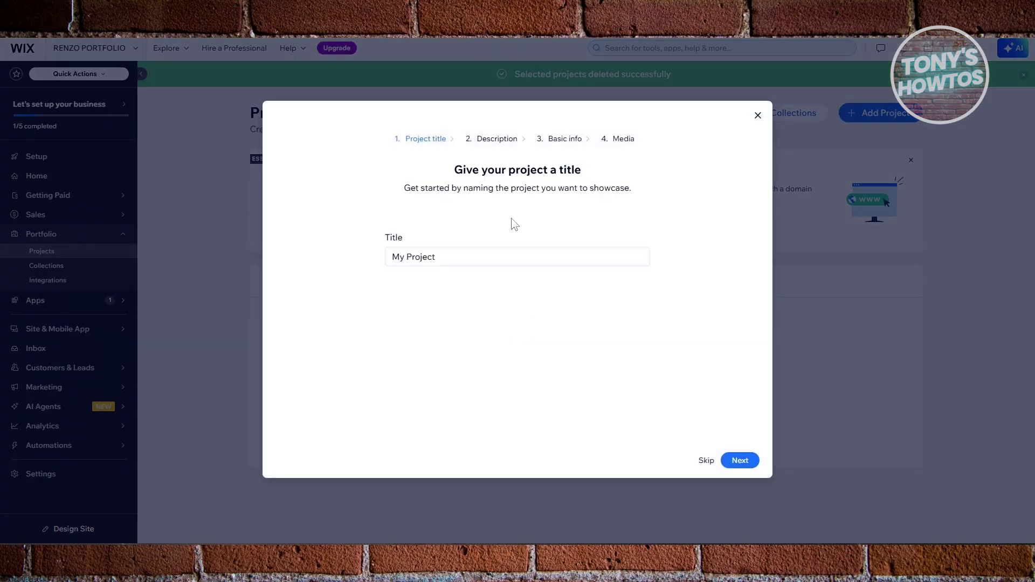
triple_click(480, 253)
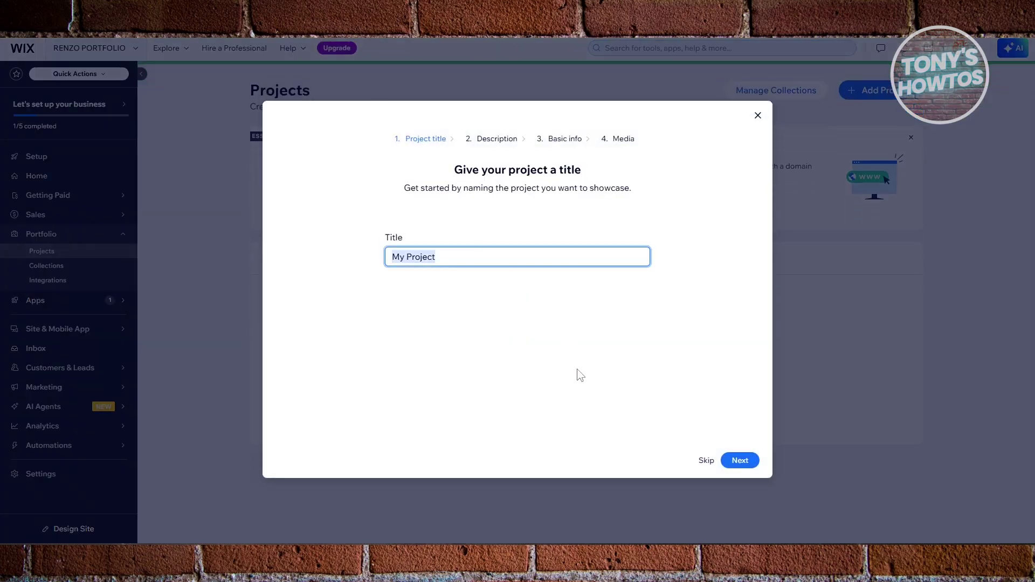
type("CREATIVES")
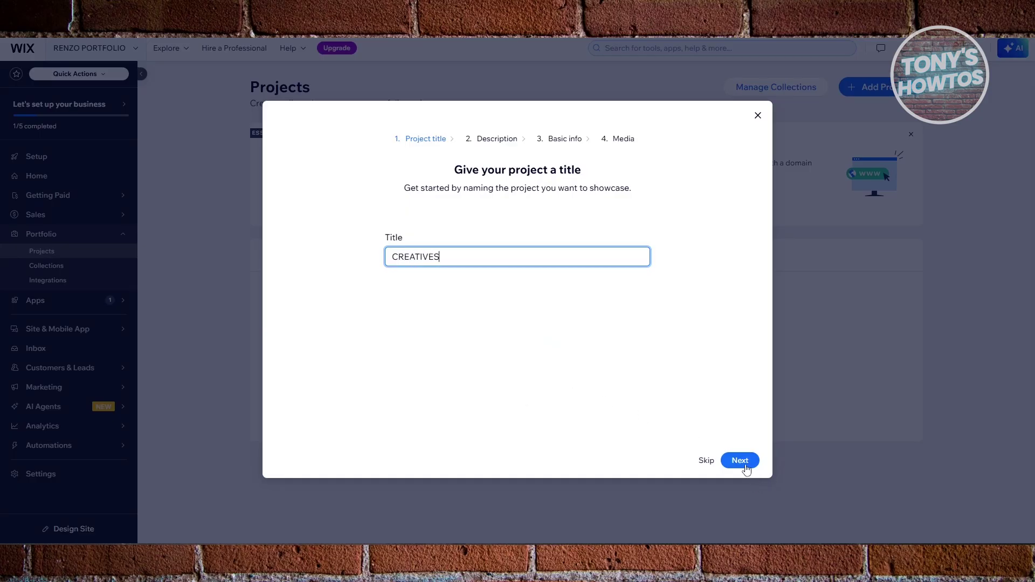
left_click(746, 468)
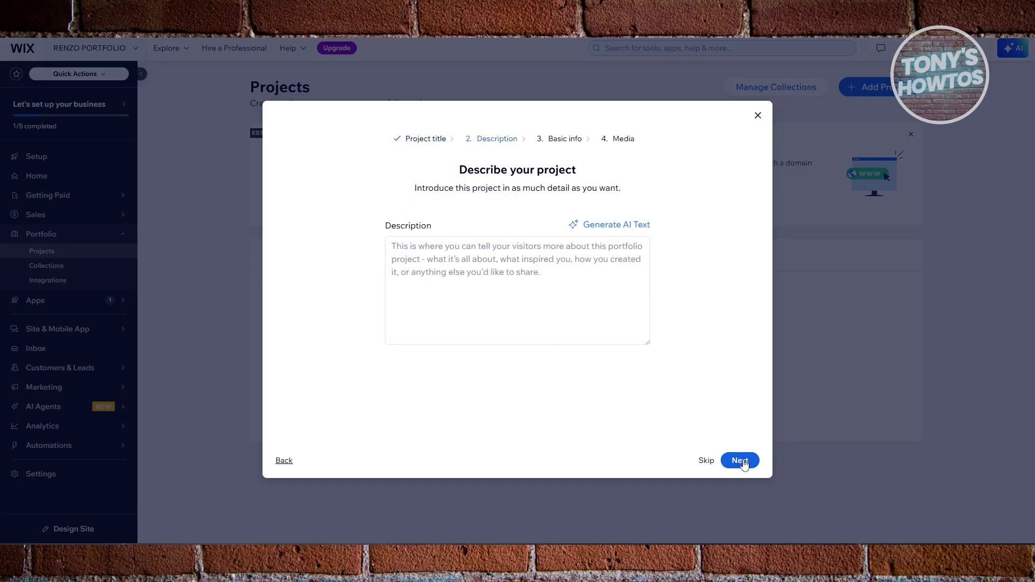
- Generate an AI description for the project, use the Professional version, and proceed to the basic info
left_click(615, 226)
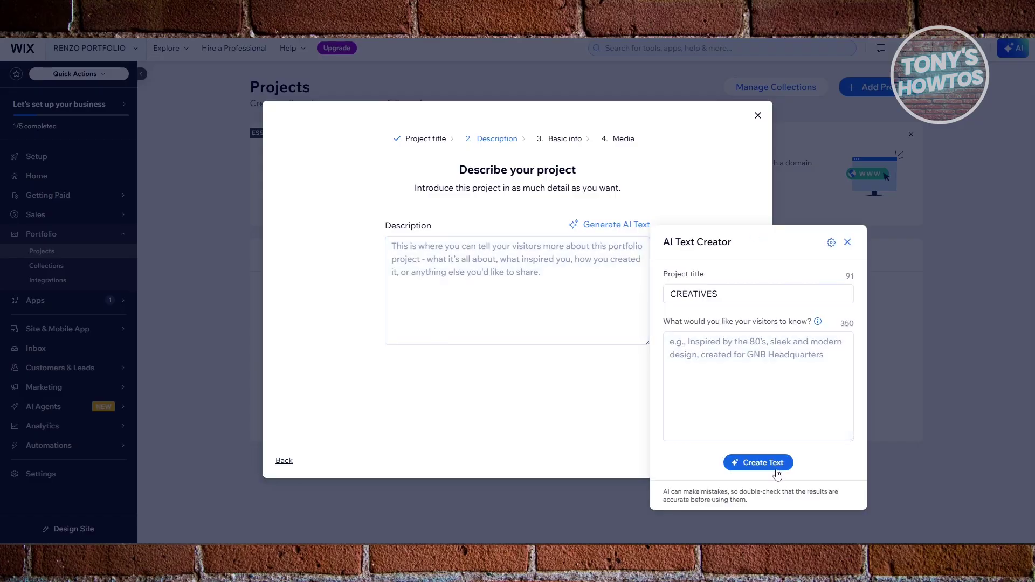
left_click(777, 473)
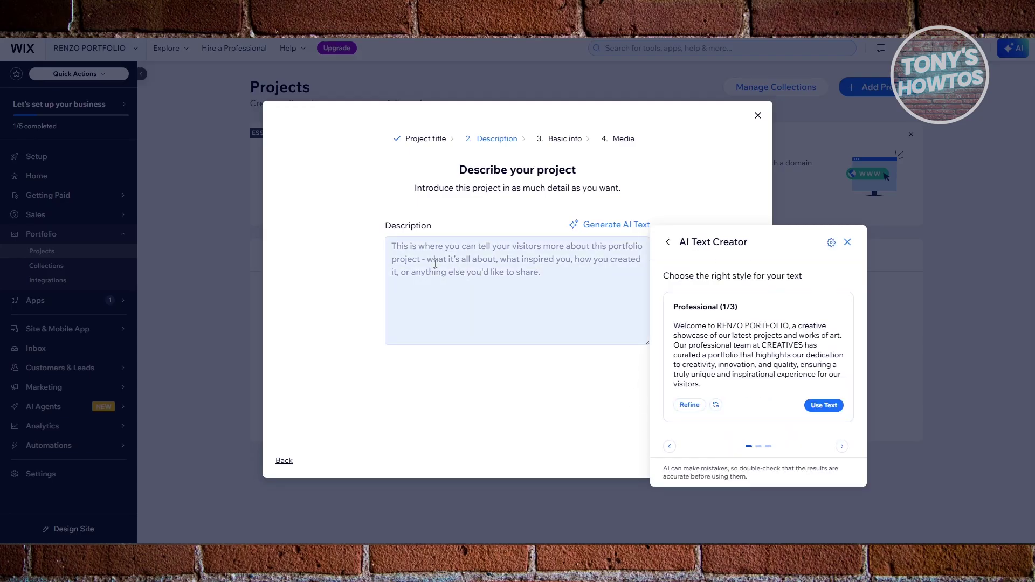
left_click(824, 405)
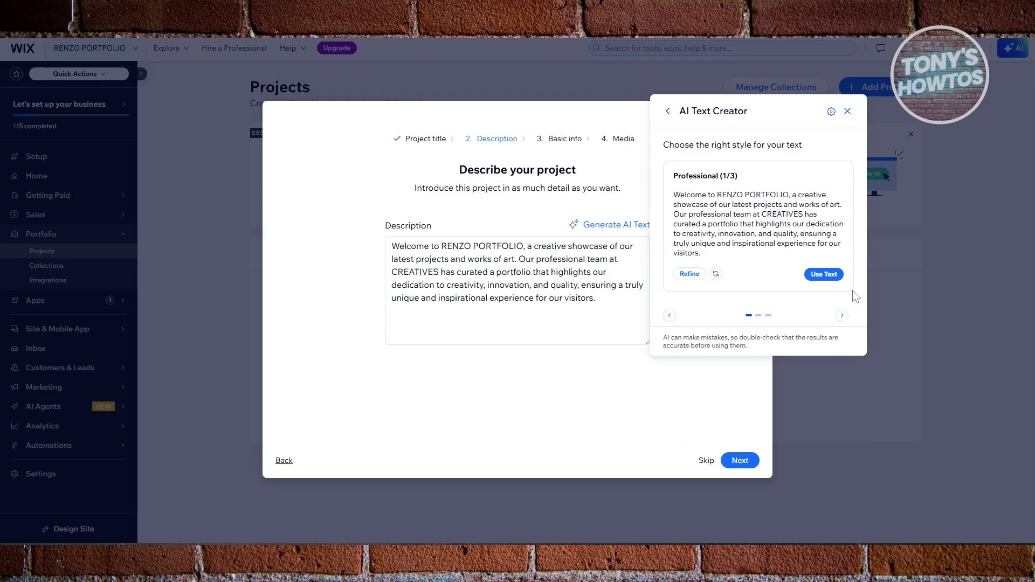
left_click(611, 406)
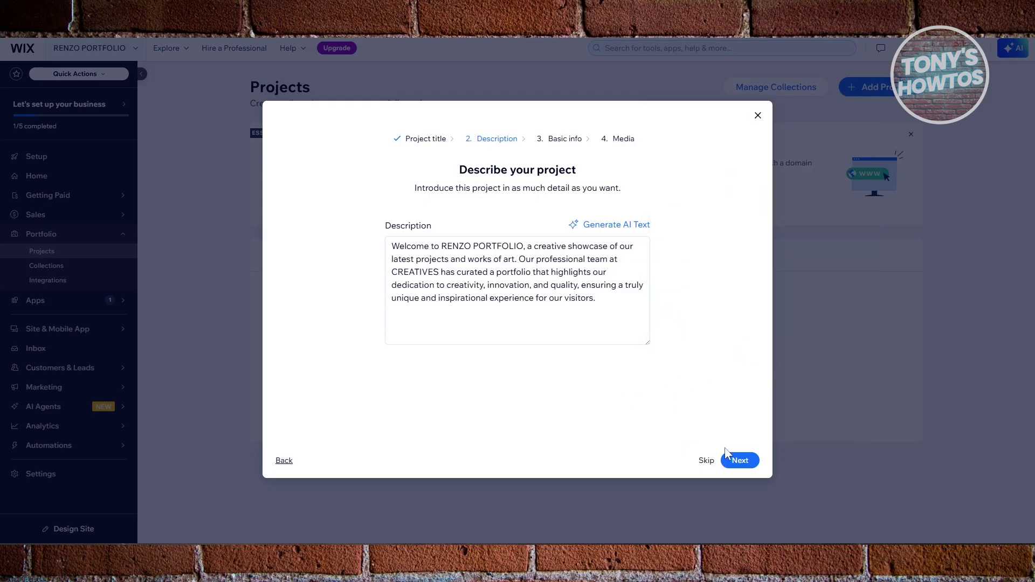
left_click(742, 462)
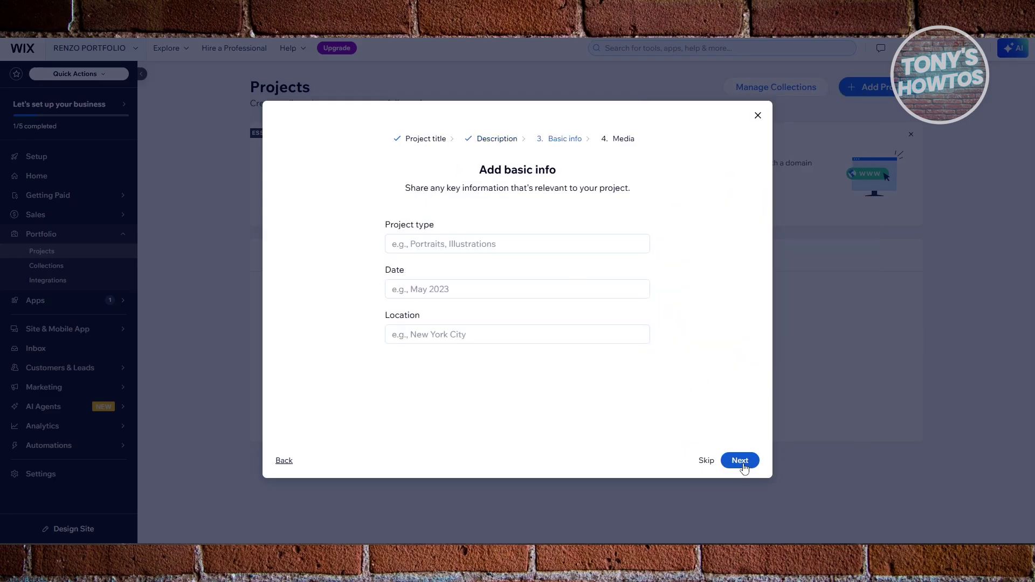
- Fill in the project's basic info with type ABSTRACT, date 2025 and location L.A., and proceed to the media
left_click(497, 242)
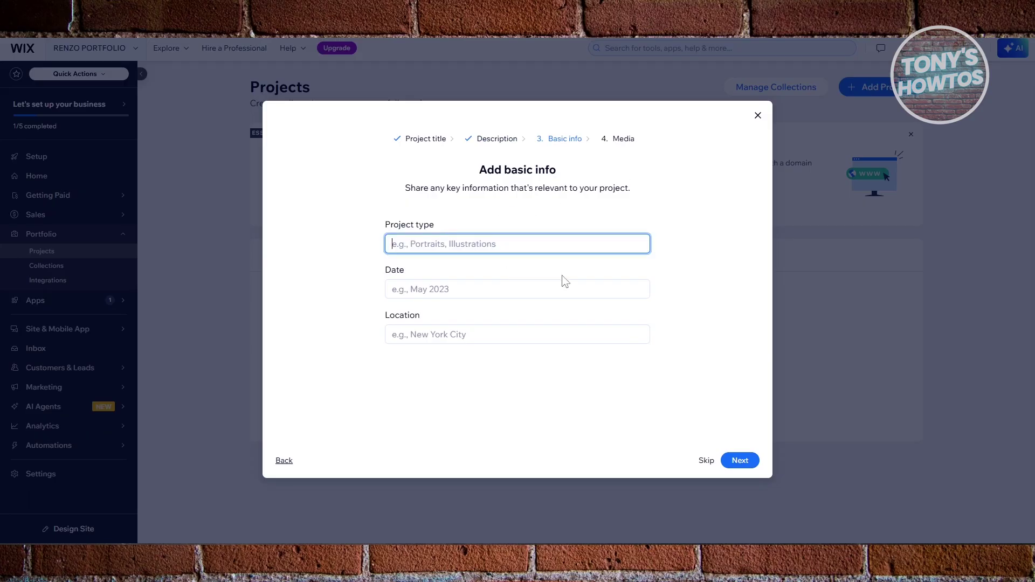
type("ABSTRACT")
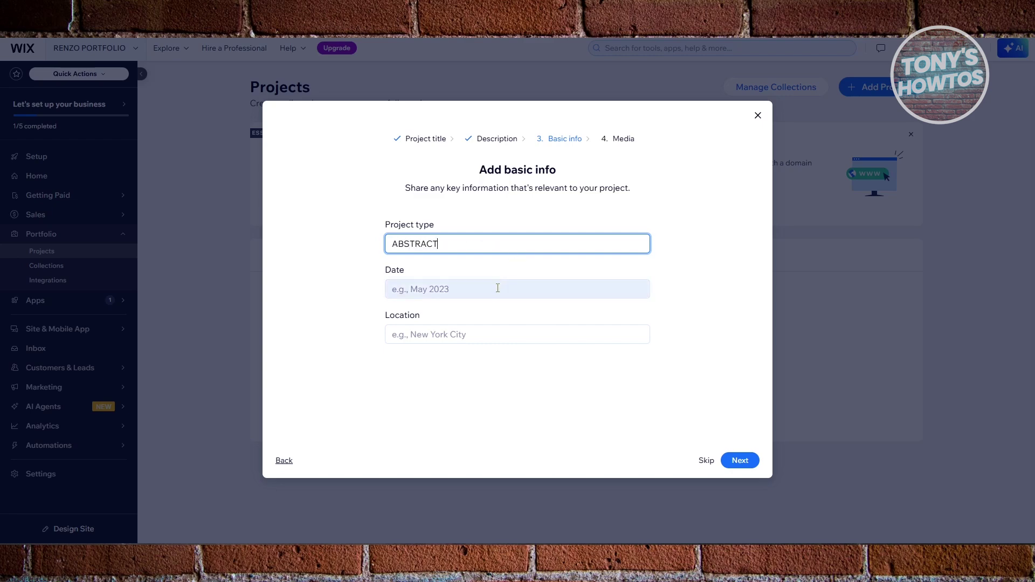
left_click(498, 288)
type("2025")
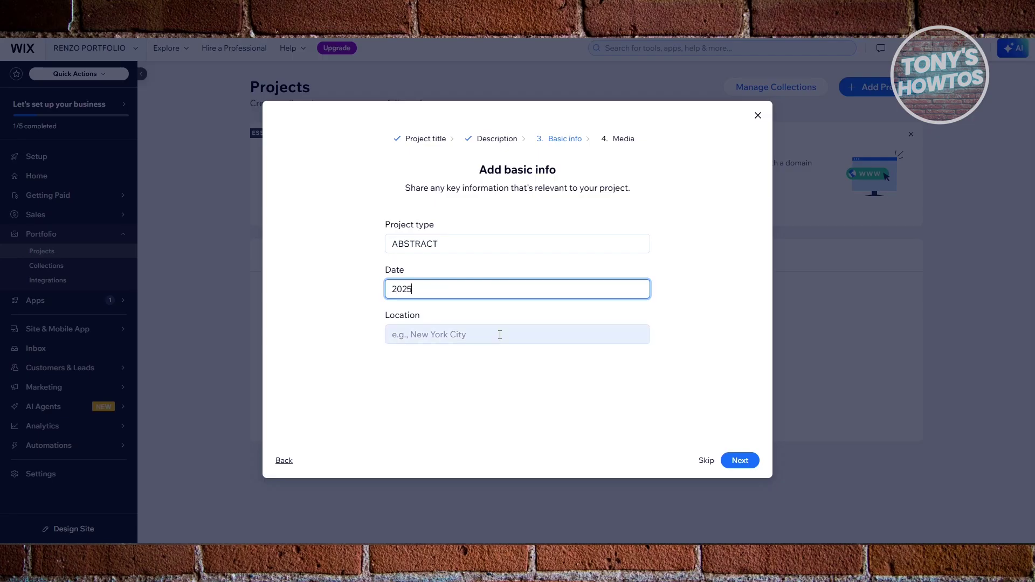
left_click(473, 335)
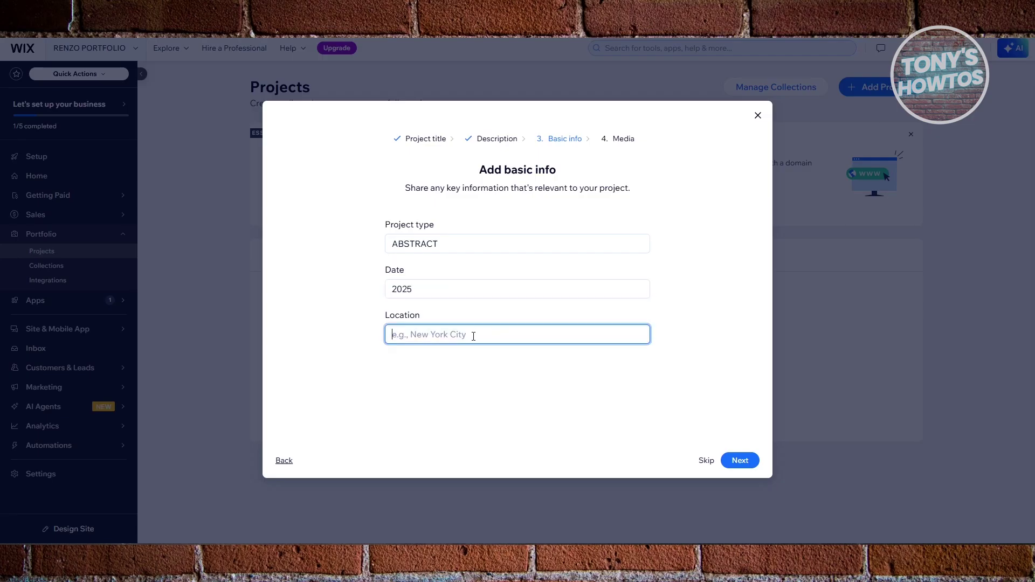
type("L.A.")
left_click(739, 461)
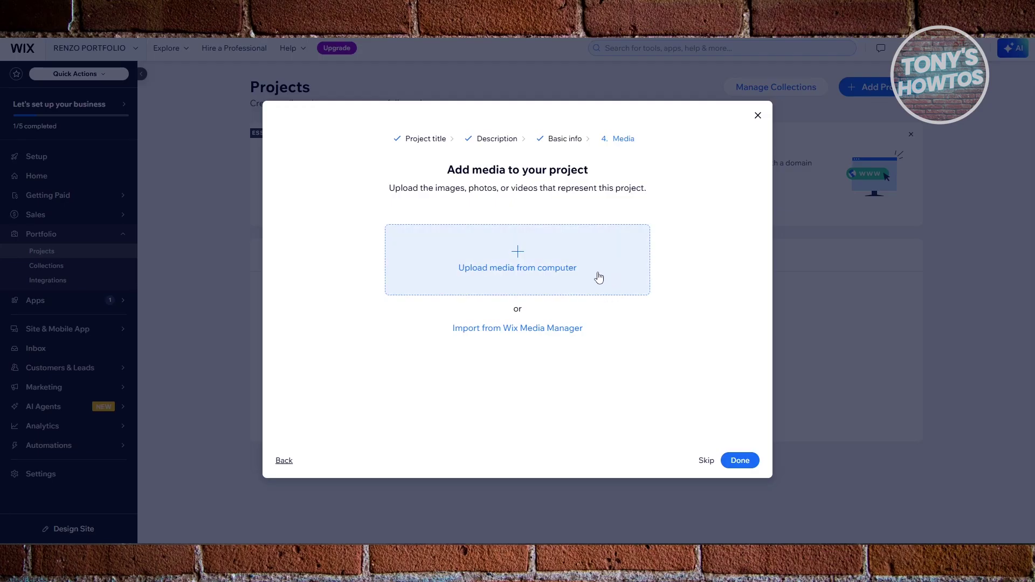
- Upload 9x16_wizard_cat.png from the Downloads folder as the project's media and finish creating the project
left_click(517, 264)
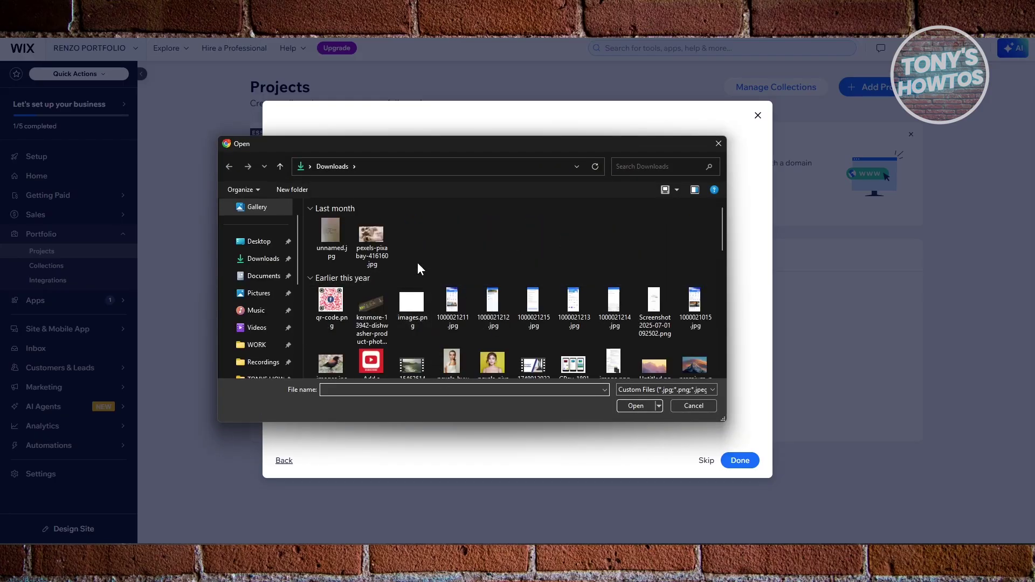
scroll(468, 216, "down", 5)
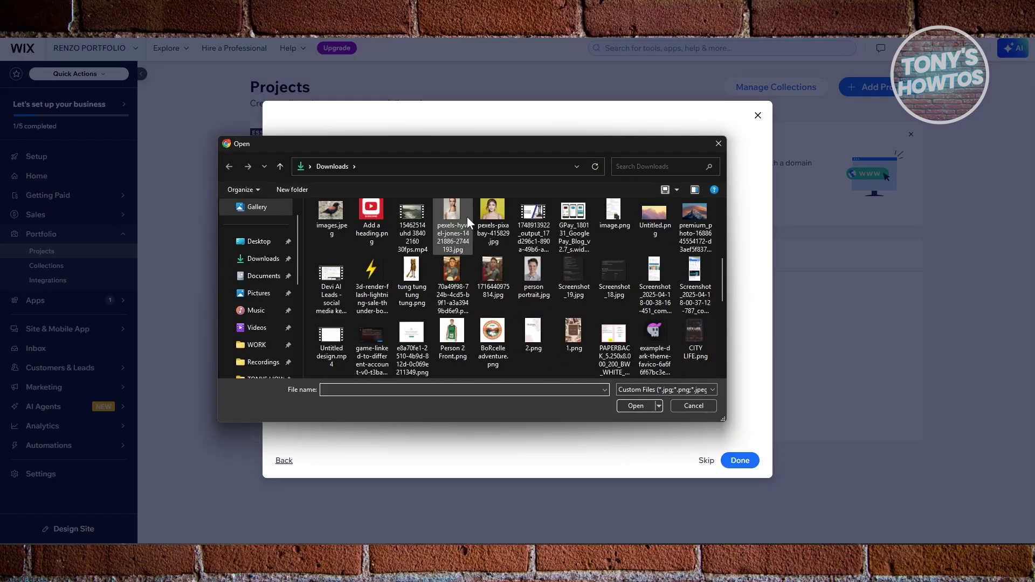
scroll(469, 221, "down", 5)
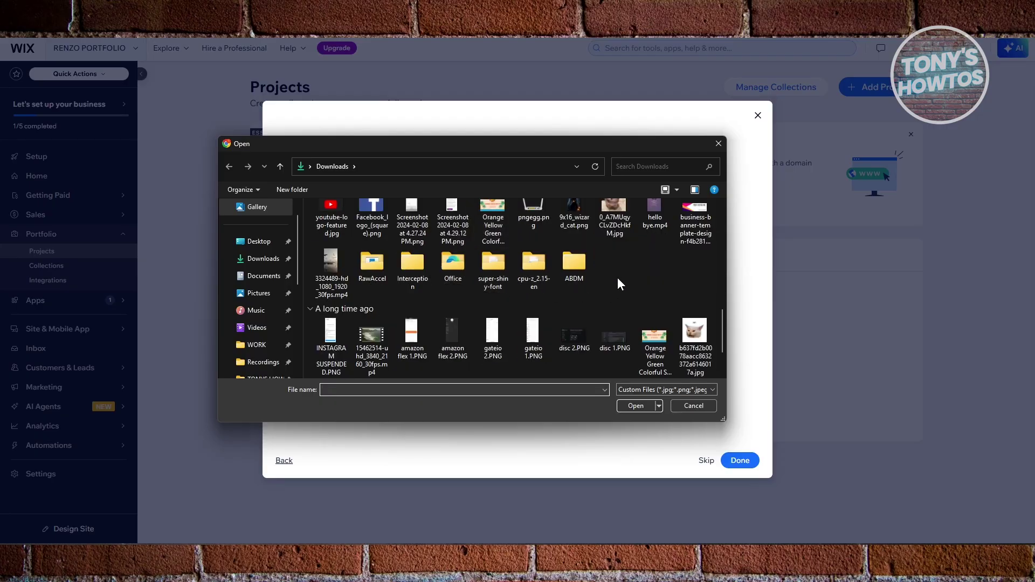
scroll(617, 277, "up", 1)
left_click(574, 280)
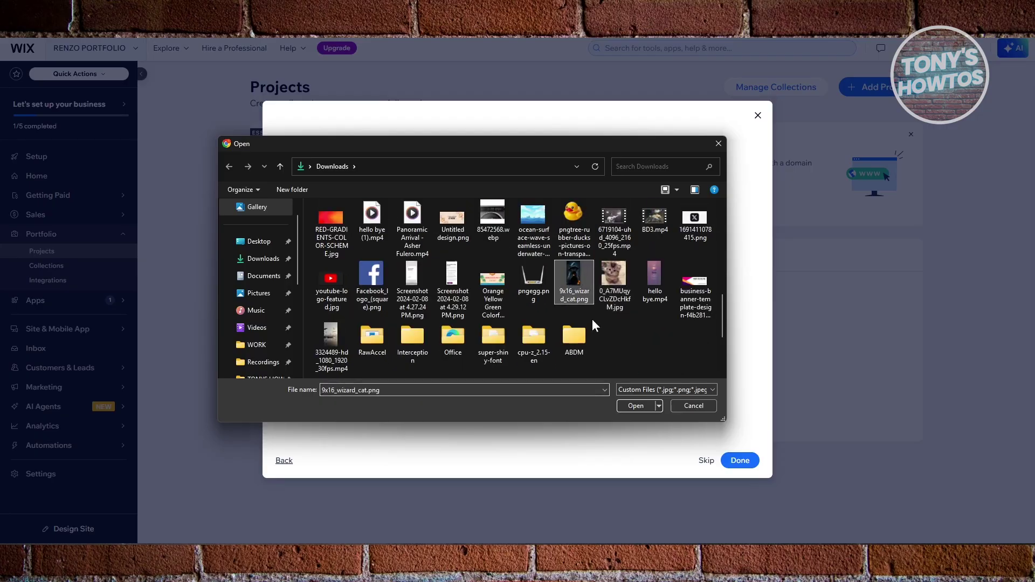
left_click(636, 406)
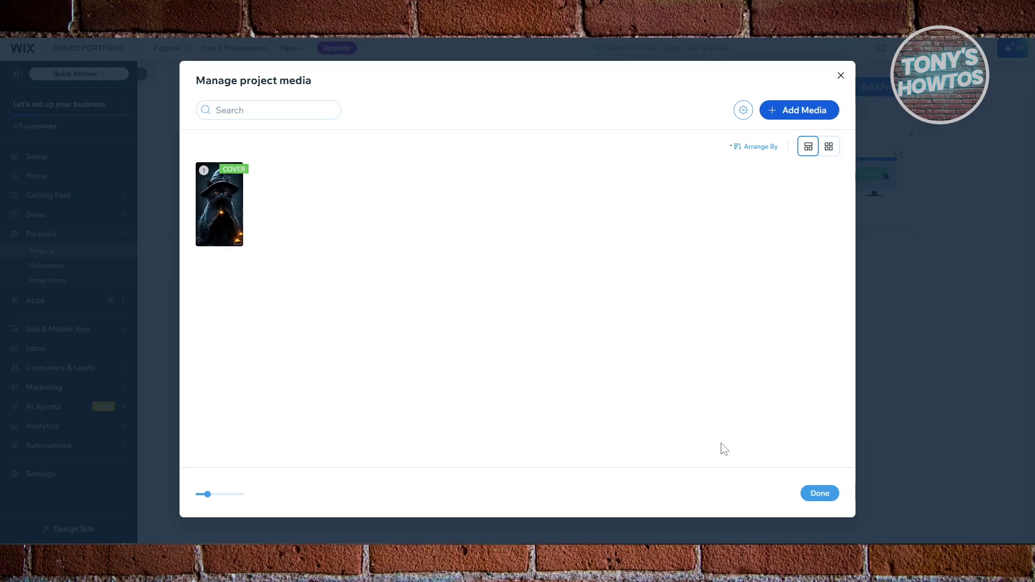
left_click(822, 497)
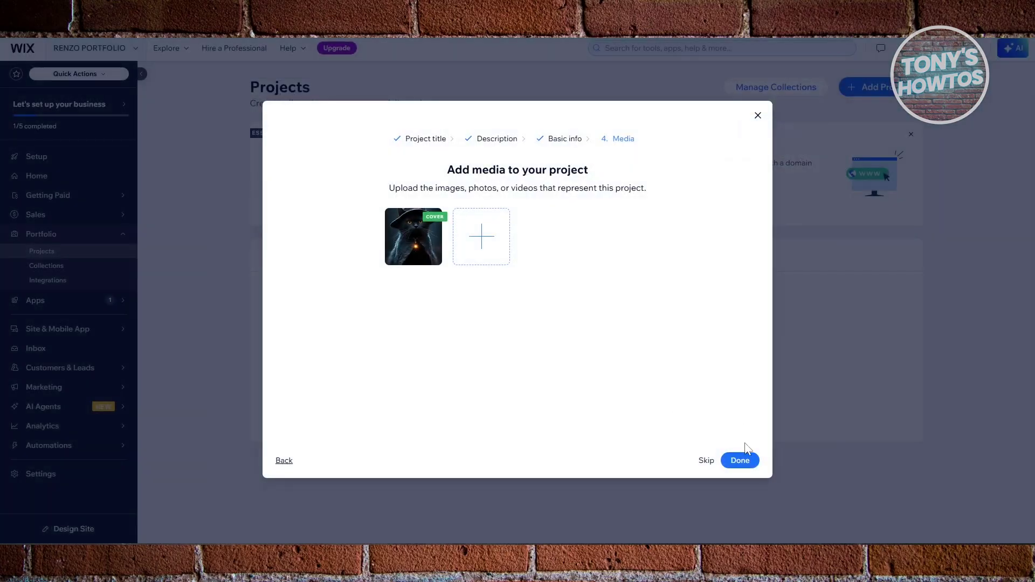
left_click(748, 465)
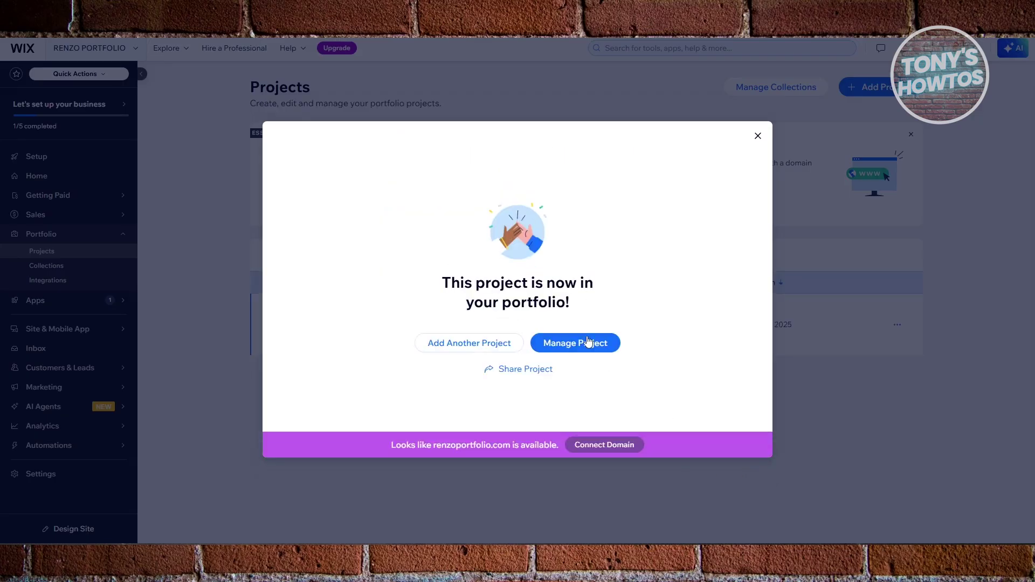
- Examine the new project's title, description, basic info and media on its management page, and return to the project list
left_click(586, 343)
double_click(341, 204)
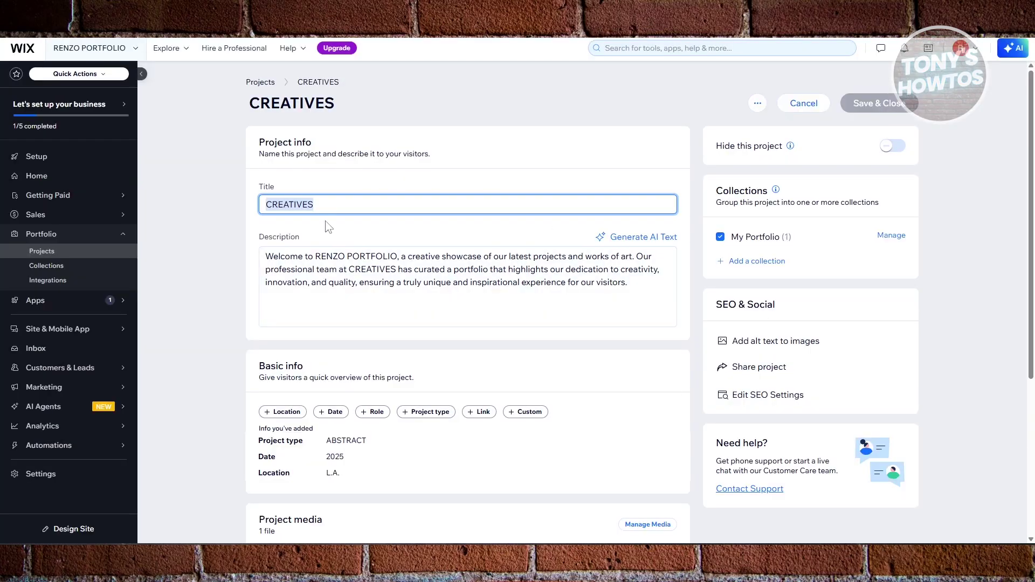
scroll(334, 248, "down", 4)
scroll(344, 254, "up", 3)
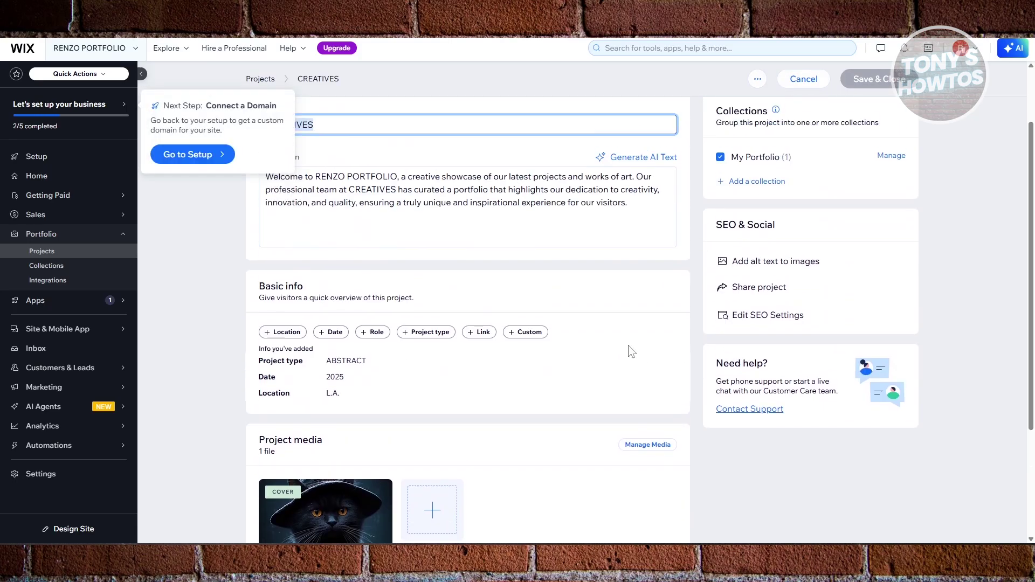
left_click(195, 233)
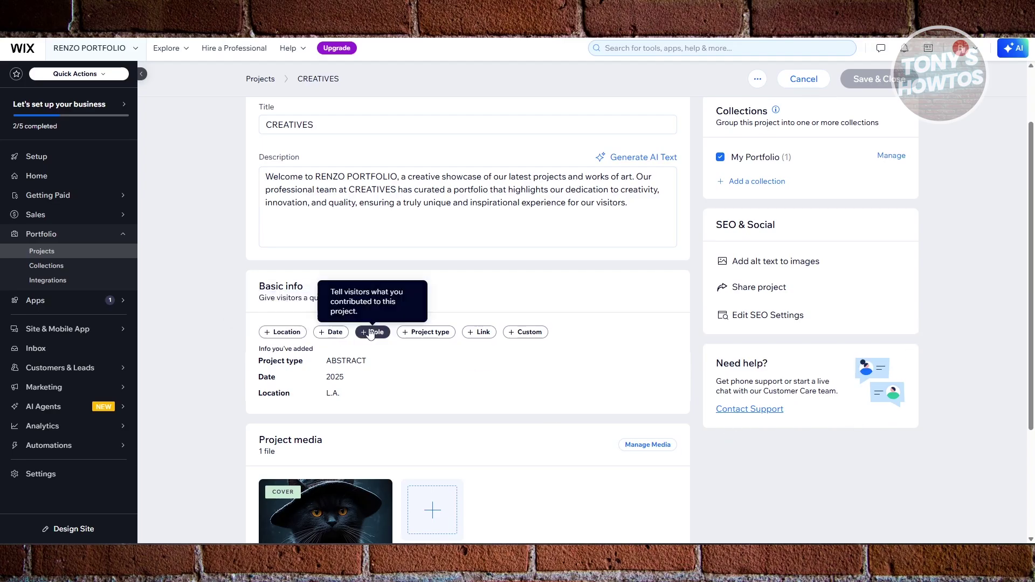
scroll(593, 307, "up", 2)
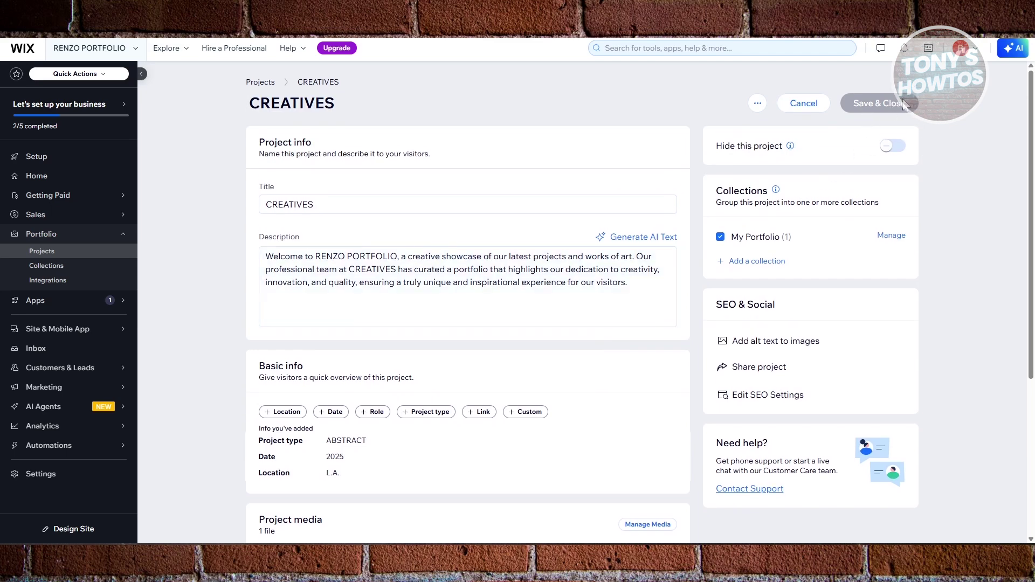
left_click(50, 255)
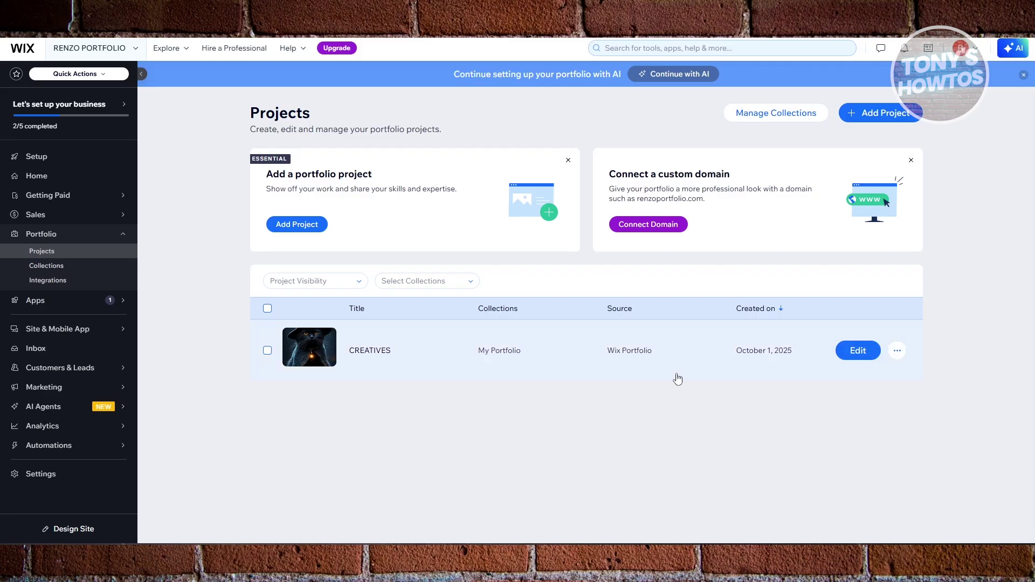
- Examine the My Portfolio collection's info, projects and cover image, and return to the collections overview
left_click(60, 269)
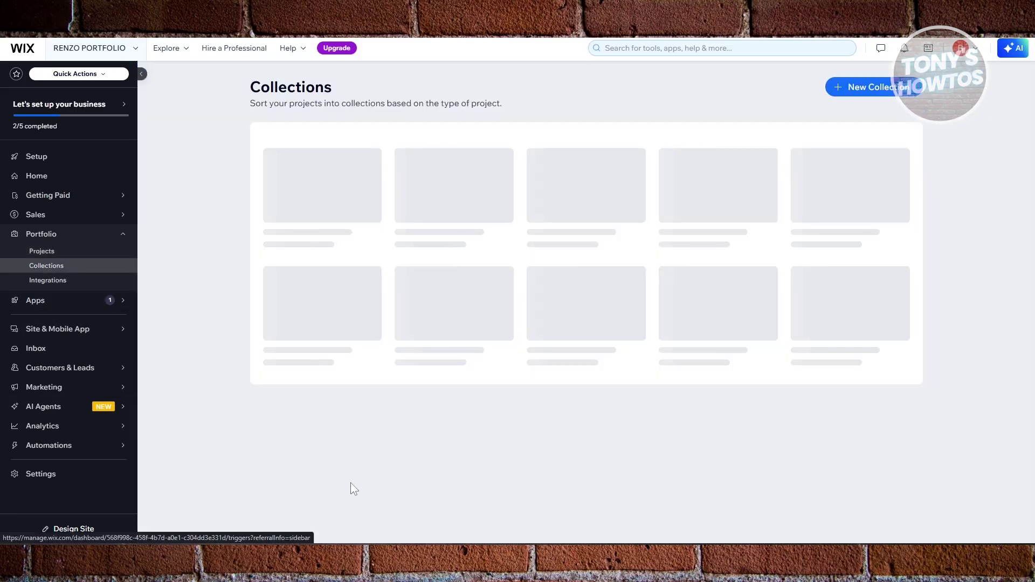
mouse_move(307, 206)
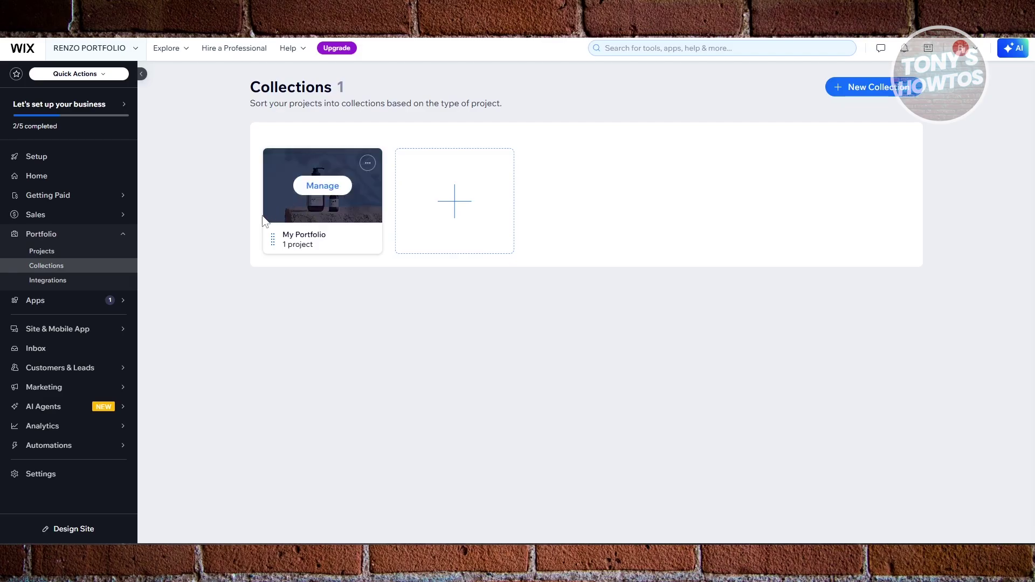
left_click(327, 187)
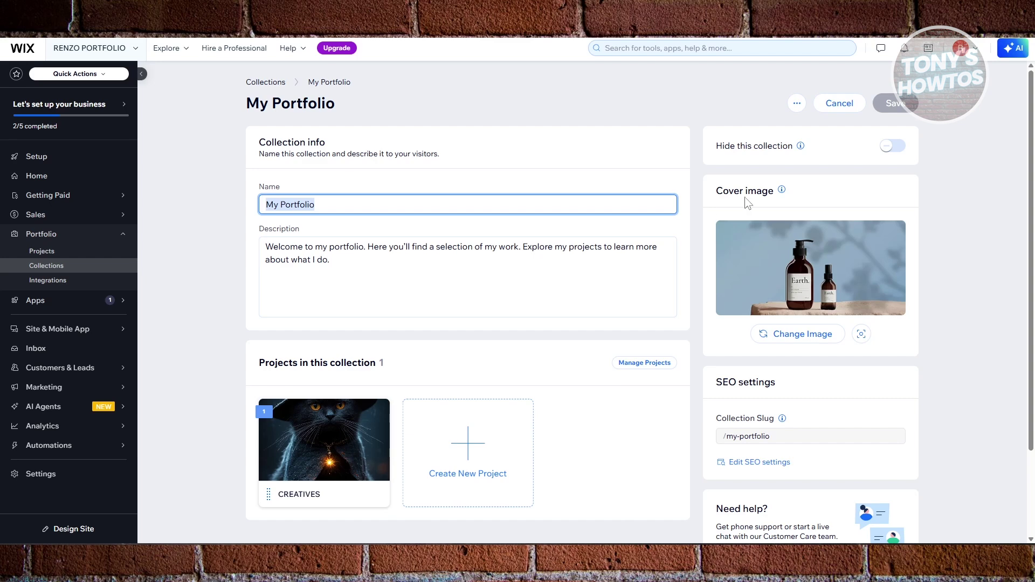
scroll(259, 388, "down", 2)
scroll(324, 270, "up", 2)
left_click(70, 268)
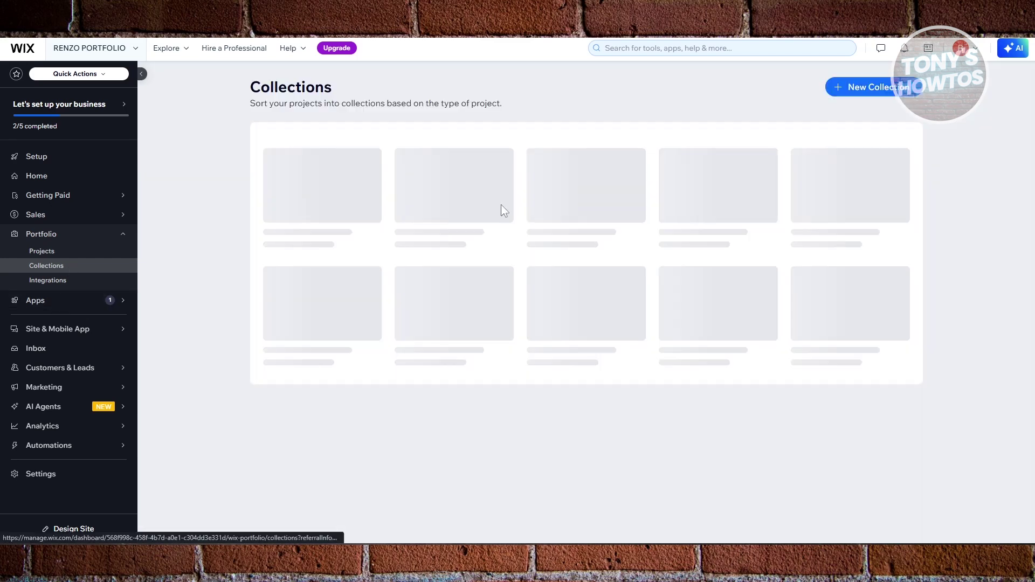
left_click(906, 95)
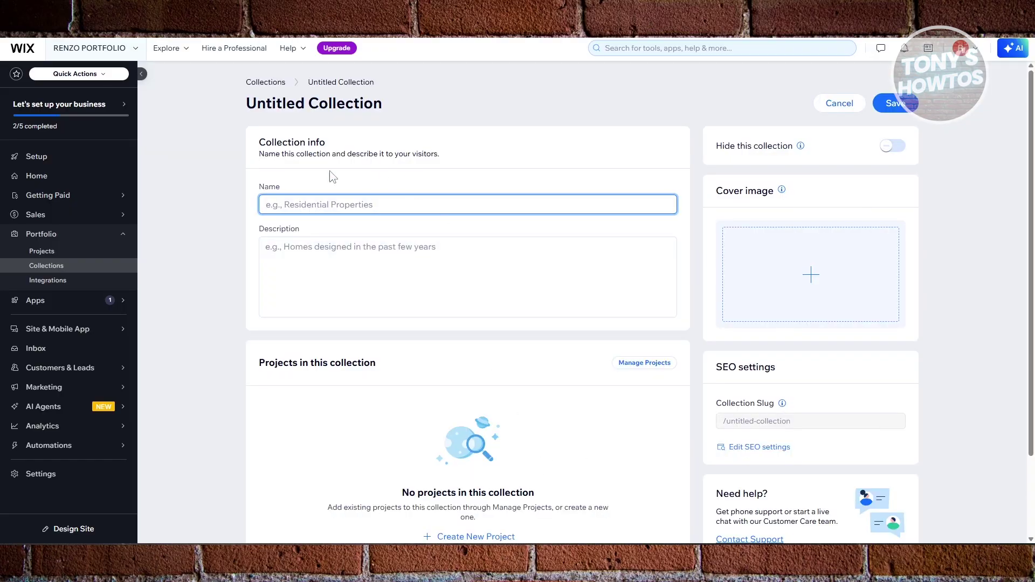
scroll(416, 303, "down", 2)
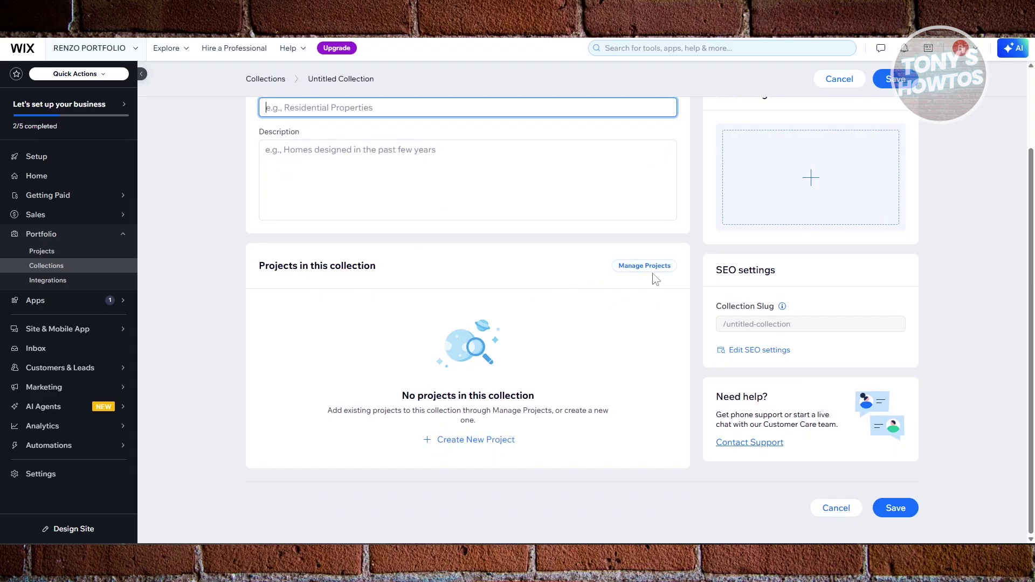
scroll(620, 313, "up", 2)
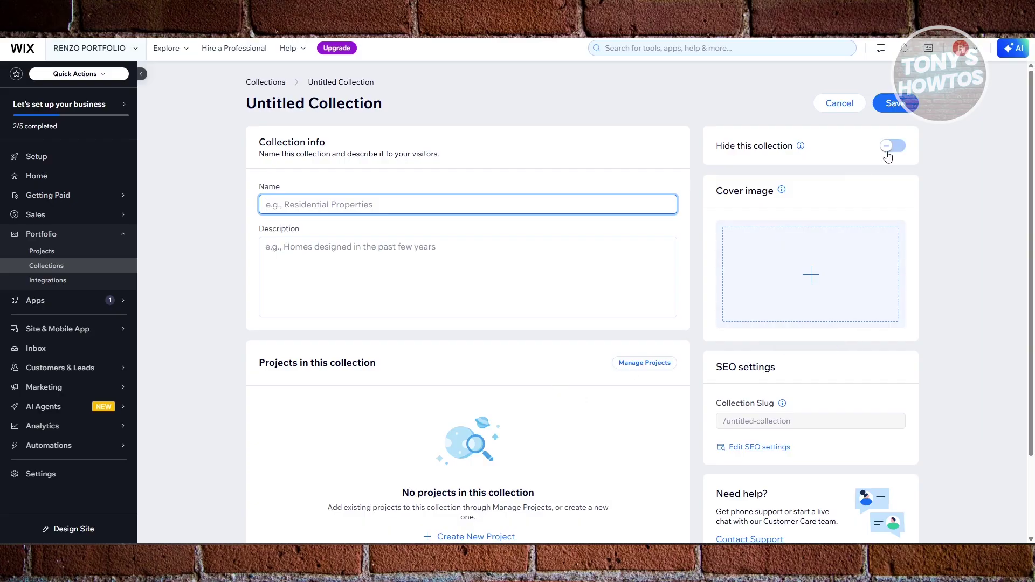
left_click(840, 103)
left_click(623, 322)
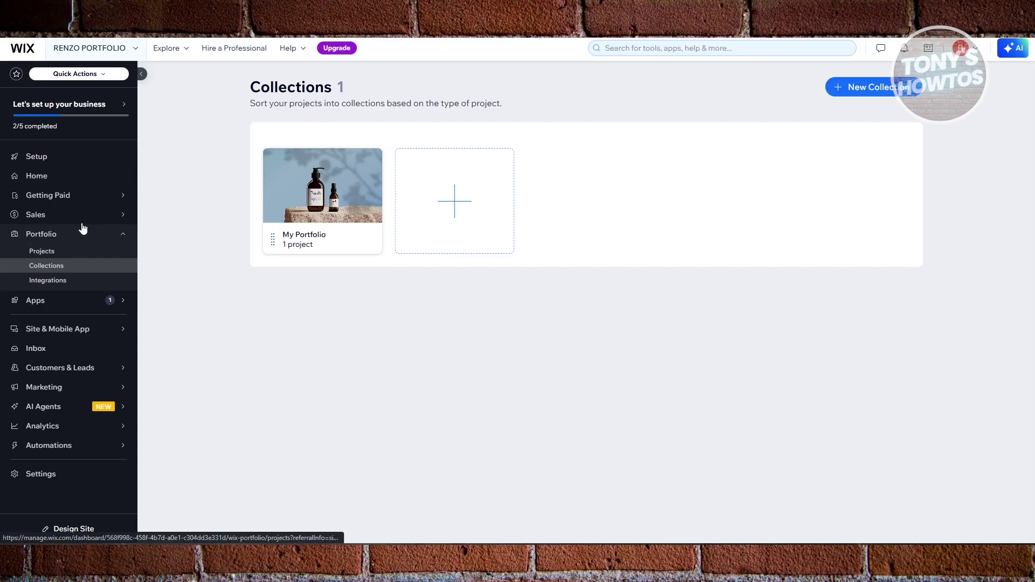
- Choose to design the website from the site setup by customizing a template, and edit the Digital Illustration Portfolio (Futuristic) template
left_click(55, 162)
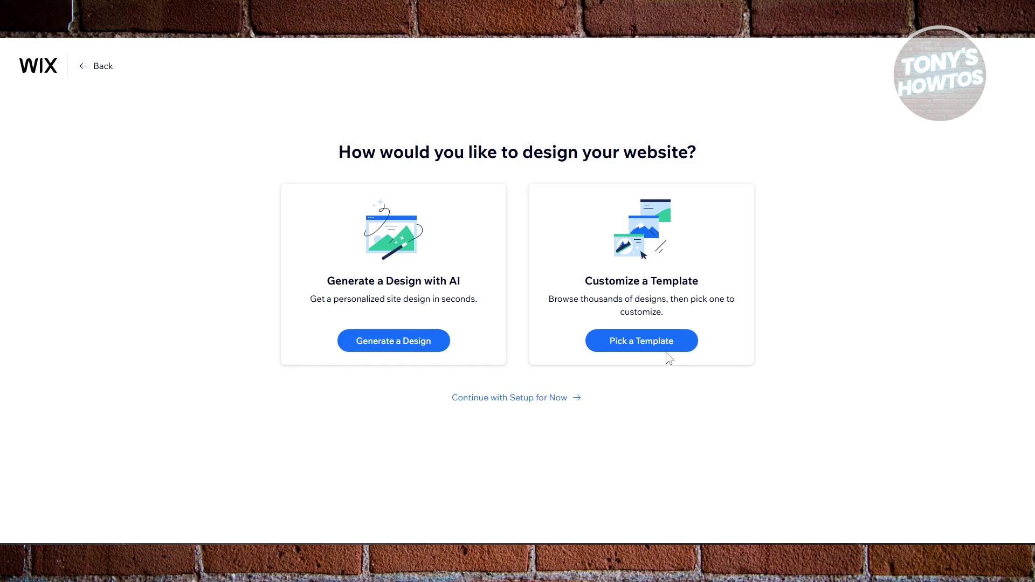
left_click(648, 334)
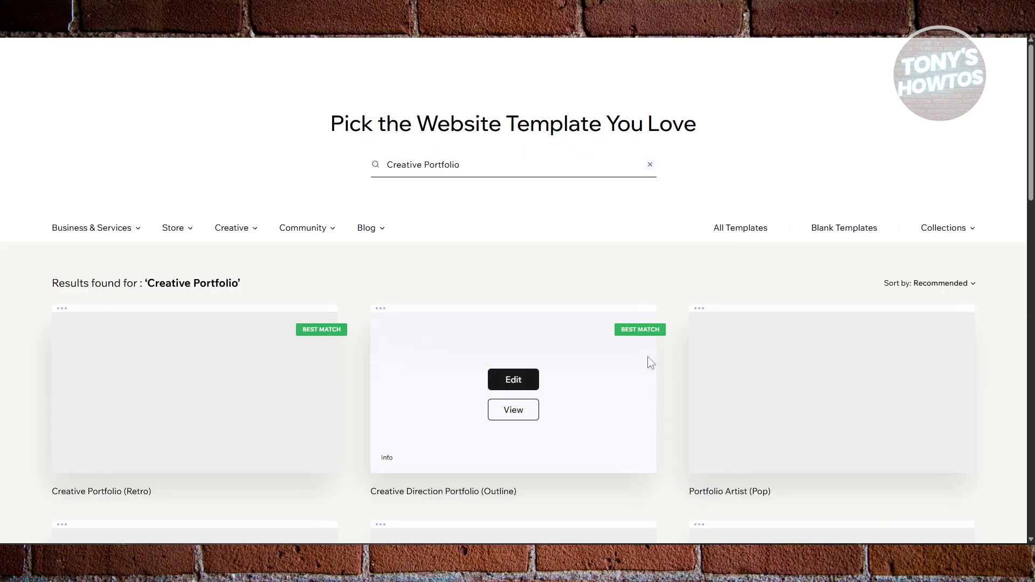
scroll(496, 221, "down", 1)
scroll(497, 222, "down", 4)
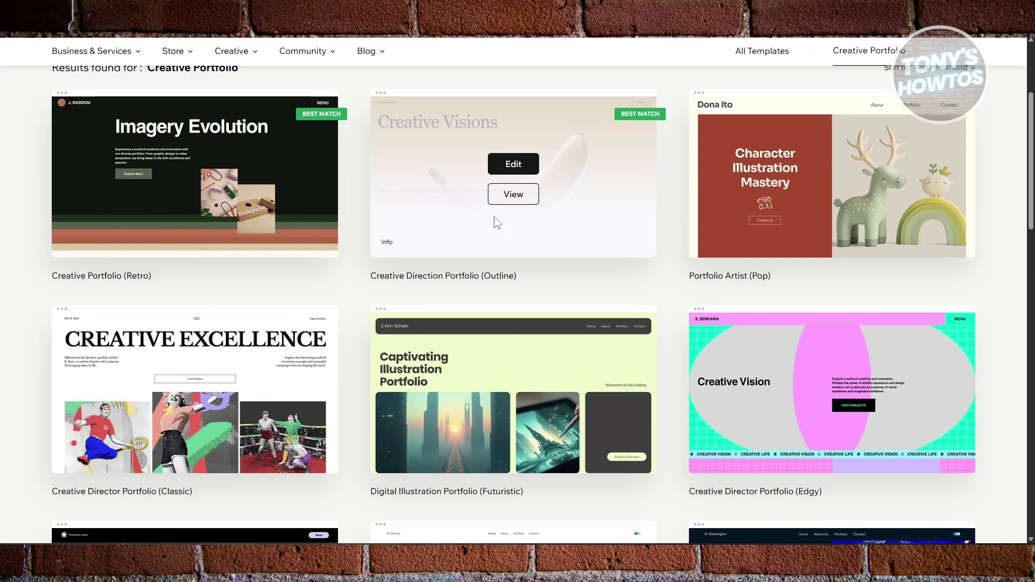
scroll(493, 216, "down", 7)
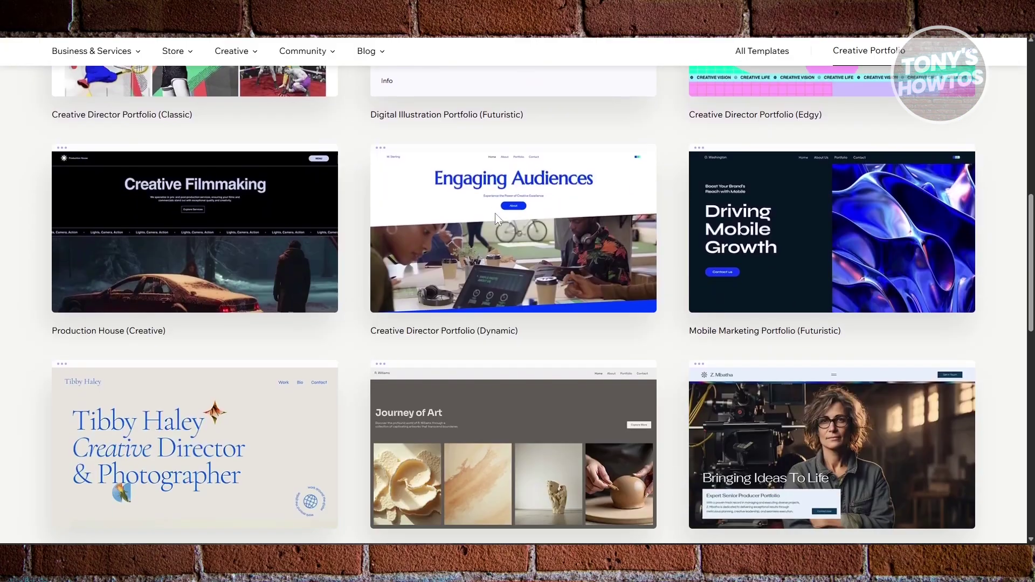
scroll(509, 195, "down", 4)
scroll(508, 195, "up", 11)
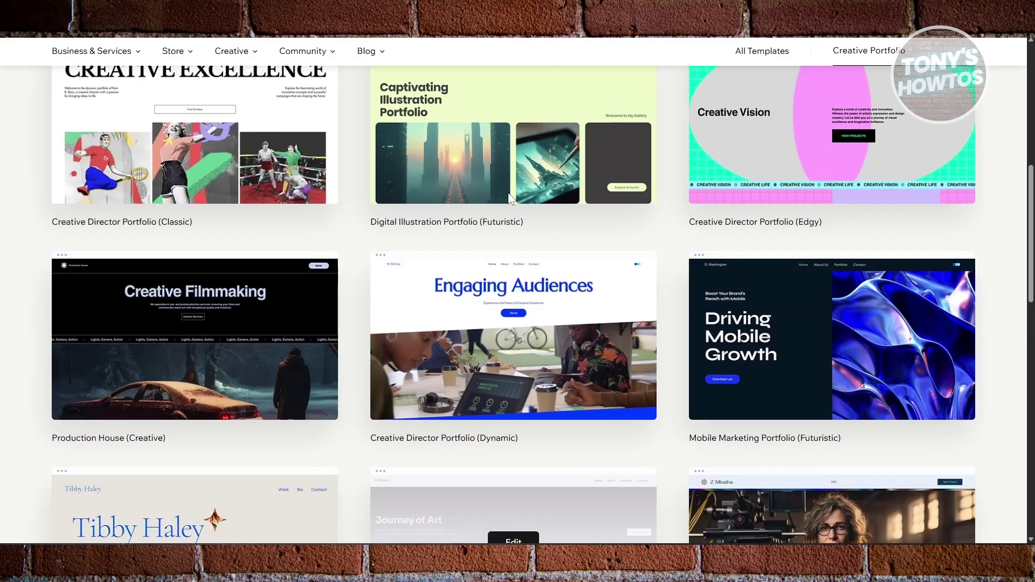
mouse_move(413, 345)
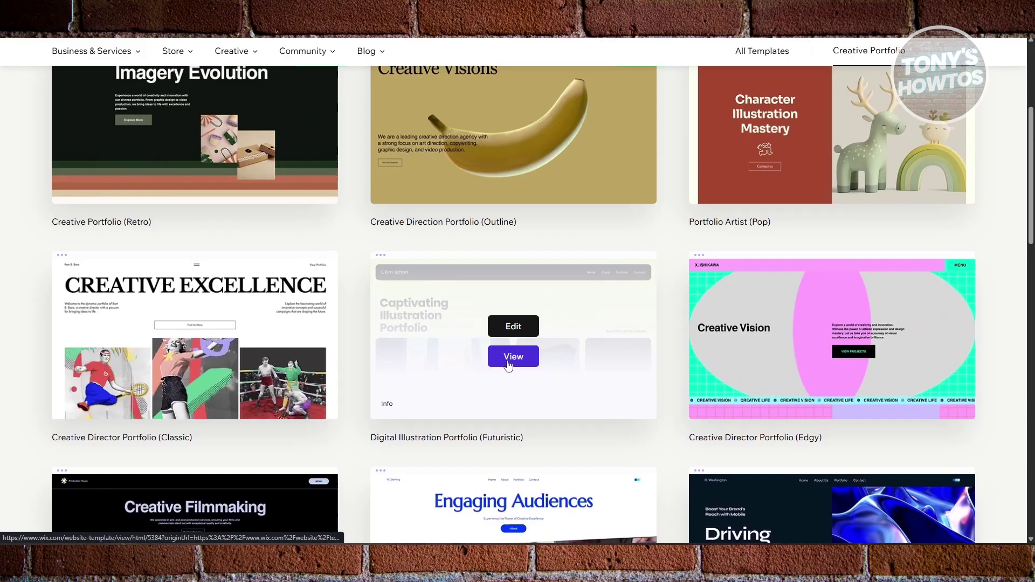
left_click(515, 323)
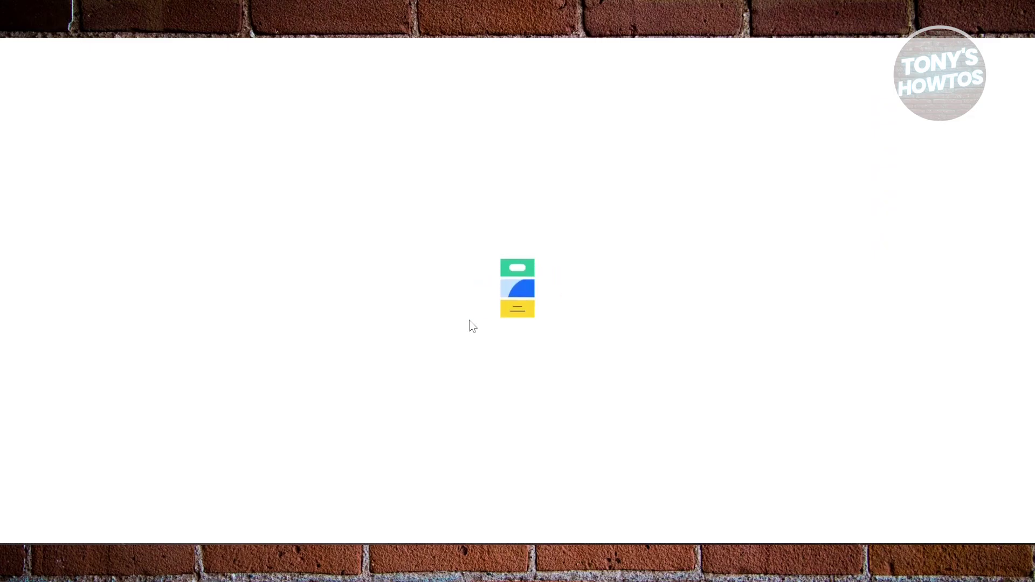
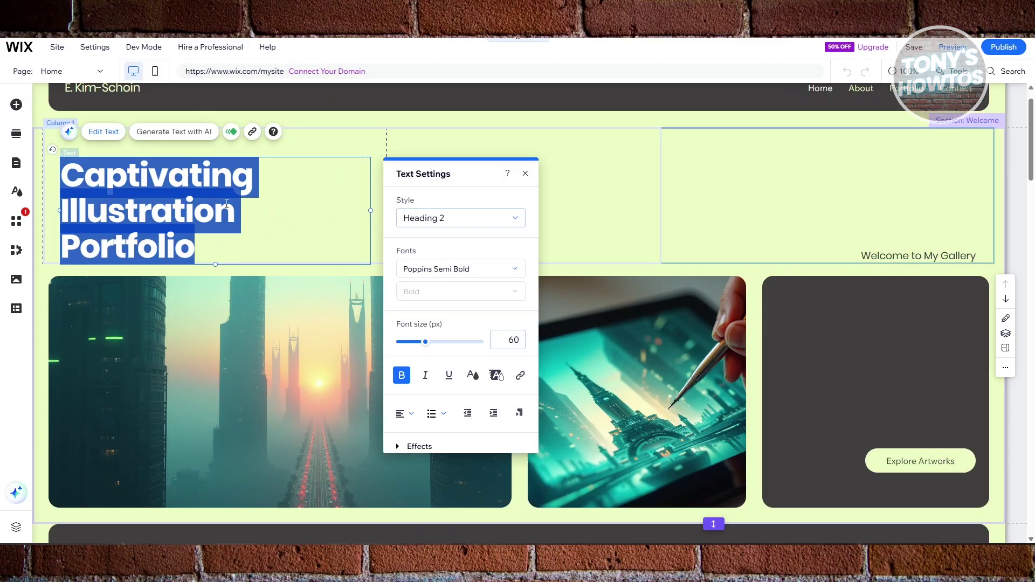
- Append an S to the end of the "Captivating Illustration Portfolio" heading in the Welcome section
left_click(225, 241)
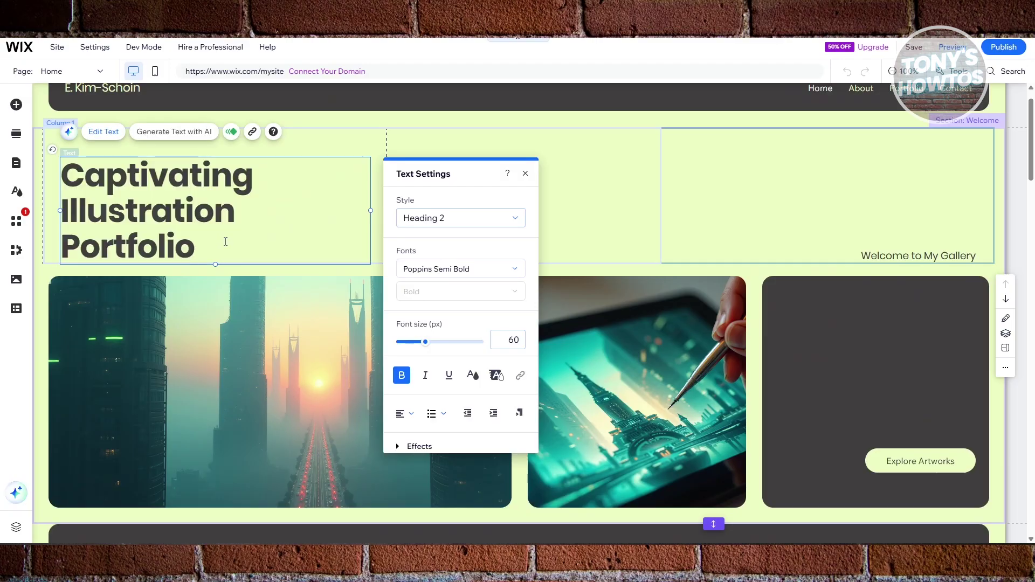
type("S")
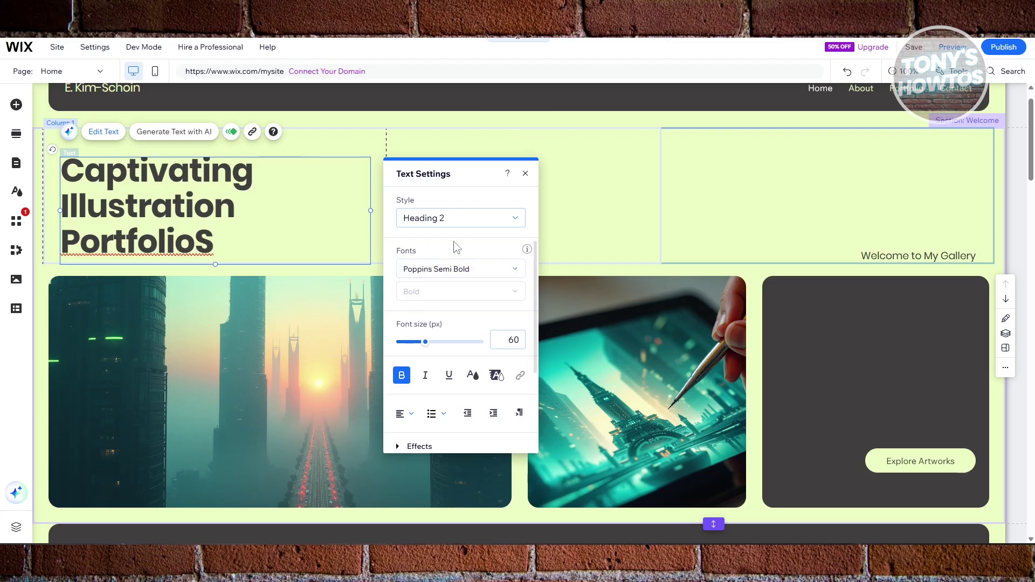
- Apply the Heading 2 style to the entire Captivating Illustration heading and review its remaining text settings
left_click_drag(240, 248, 58, 165)
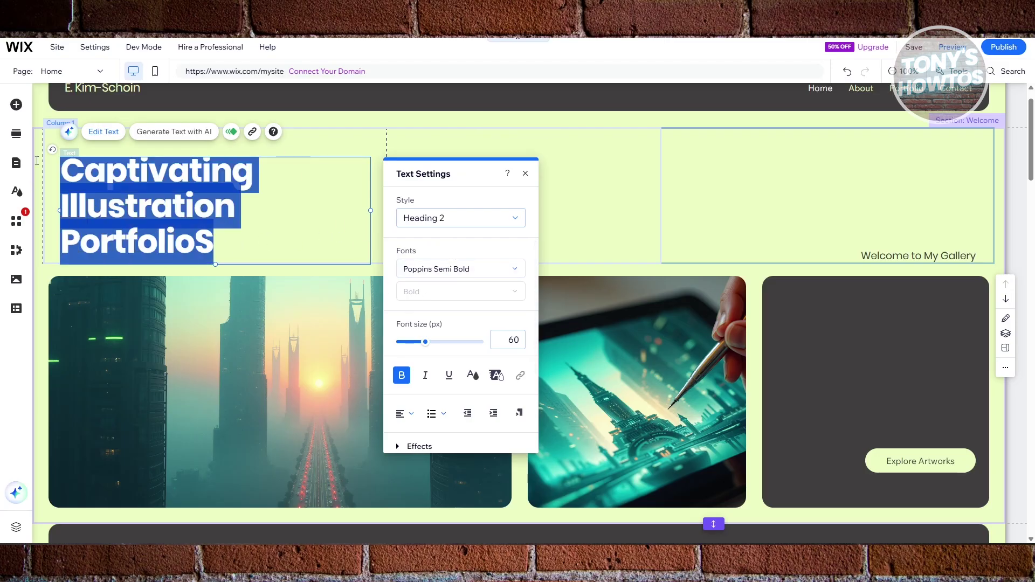
left_click(478, 223)
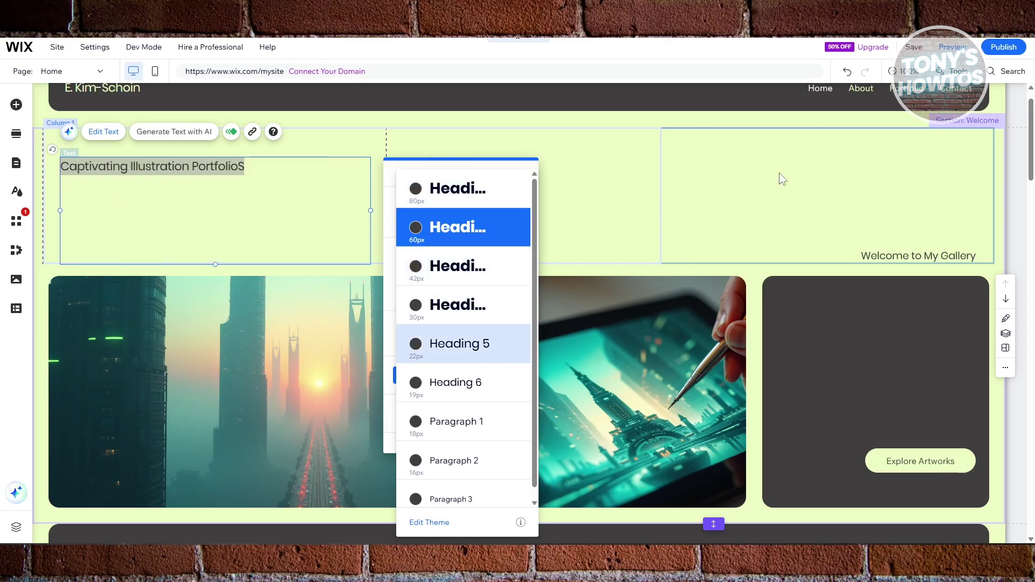
left_click(426, 227)
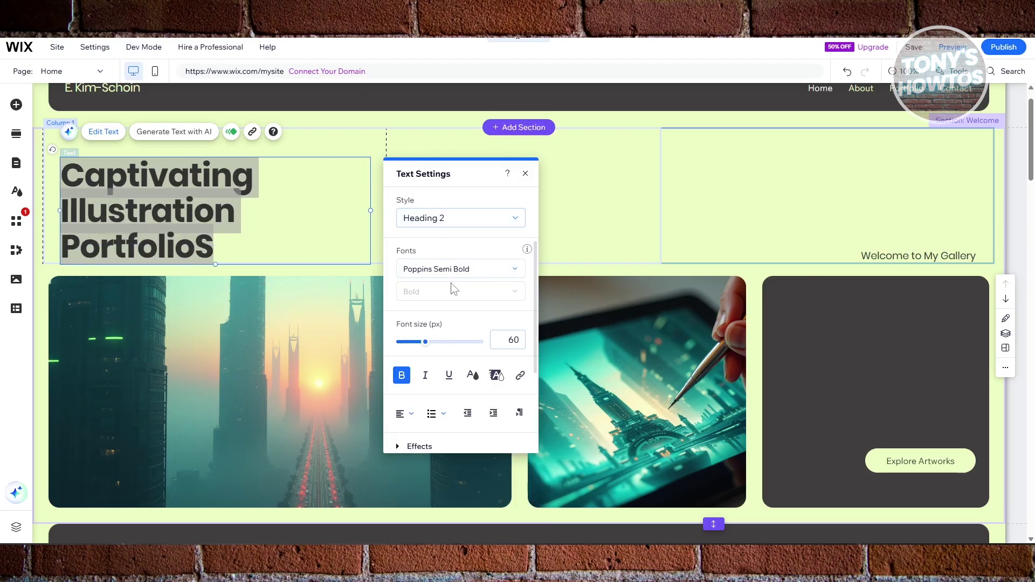
scroll(454, 280, "down", 3)
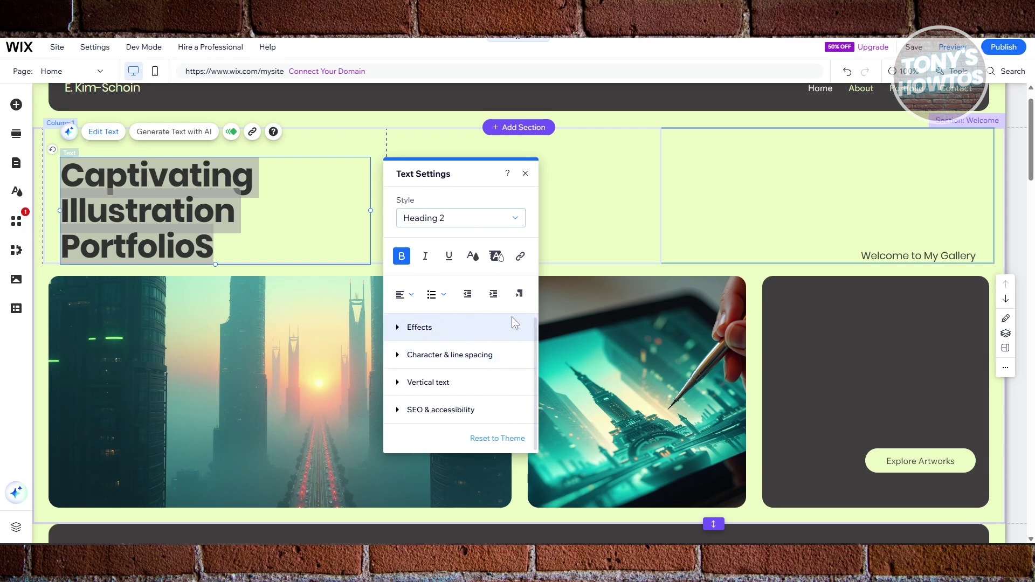
scroll(509, 315, "up", 1)
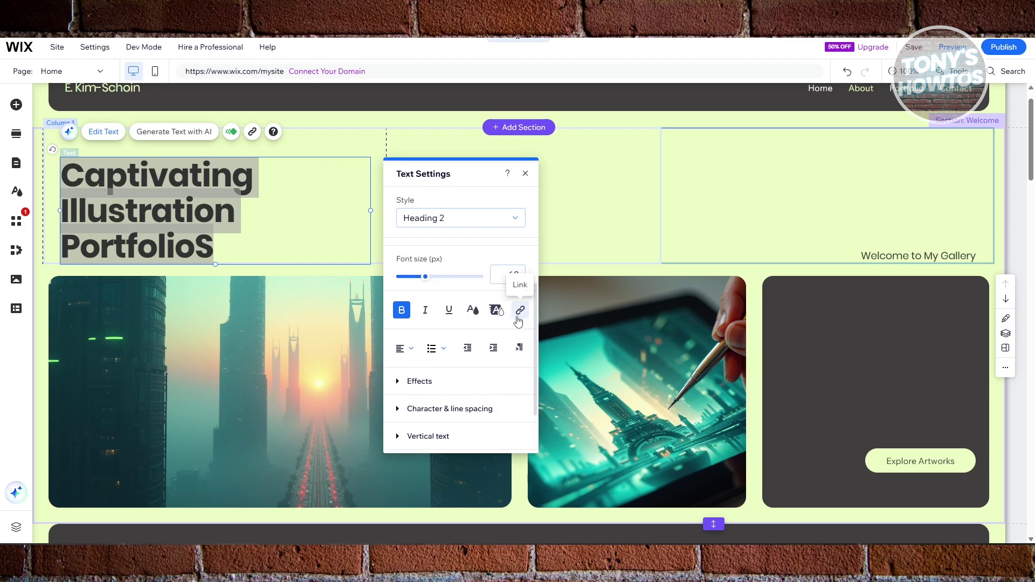
scroll(415, 329, "down", 1)
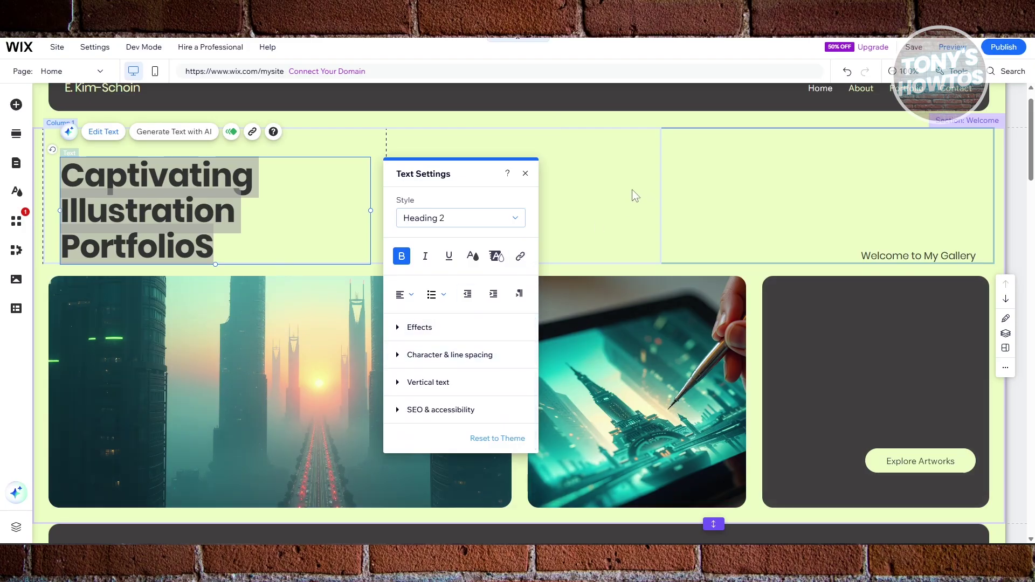
left_click(632, 191)
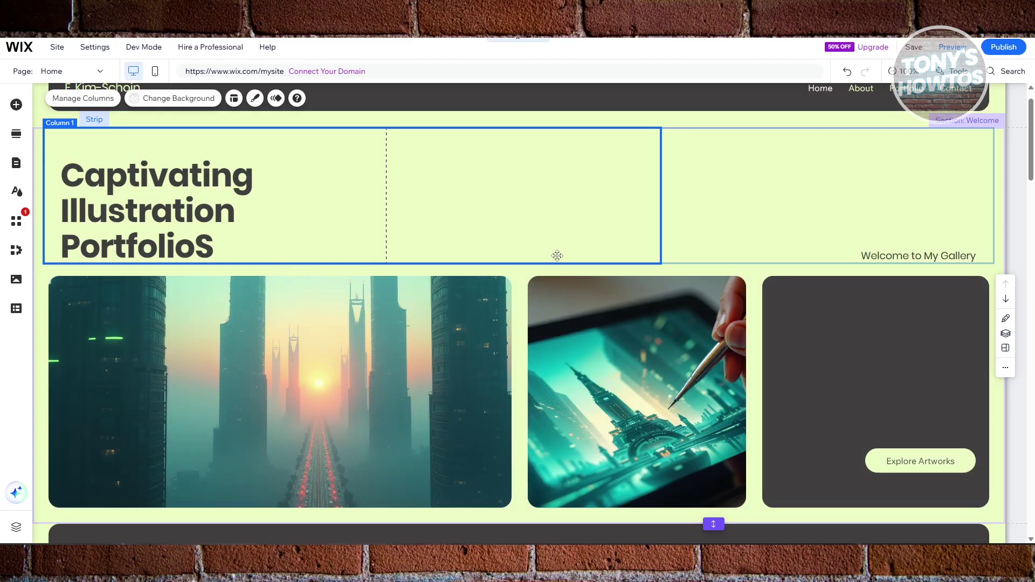
- Examine the column management, background and design options of the image strip in the Welcome section
scroll(558, 256, "down", 2)
left_click(364, 274)
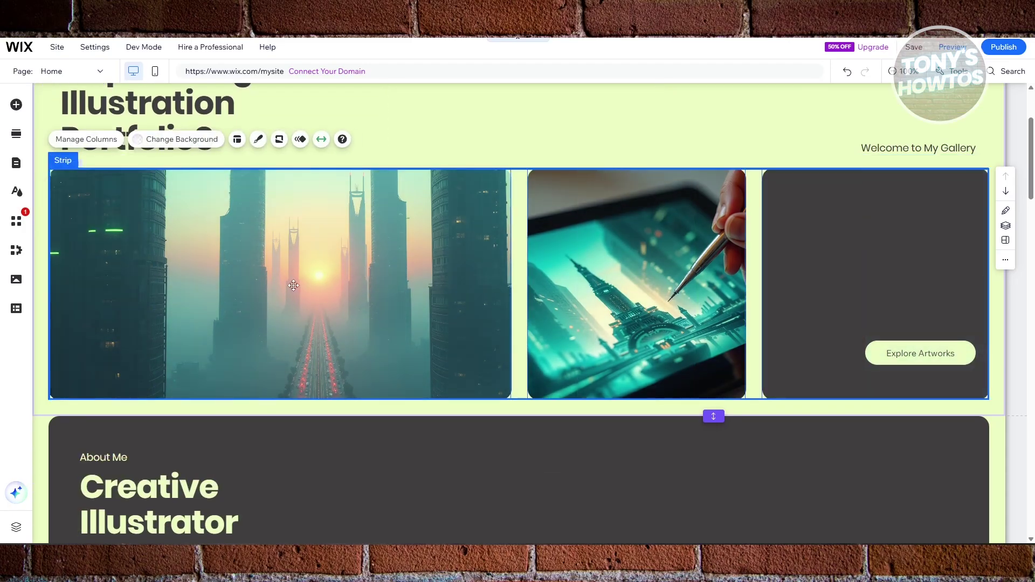
left_click(101, 141)
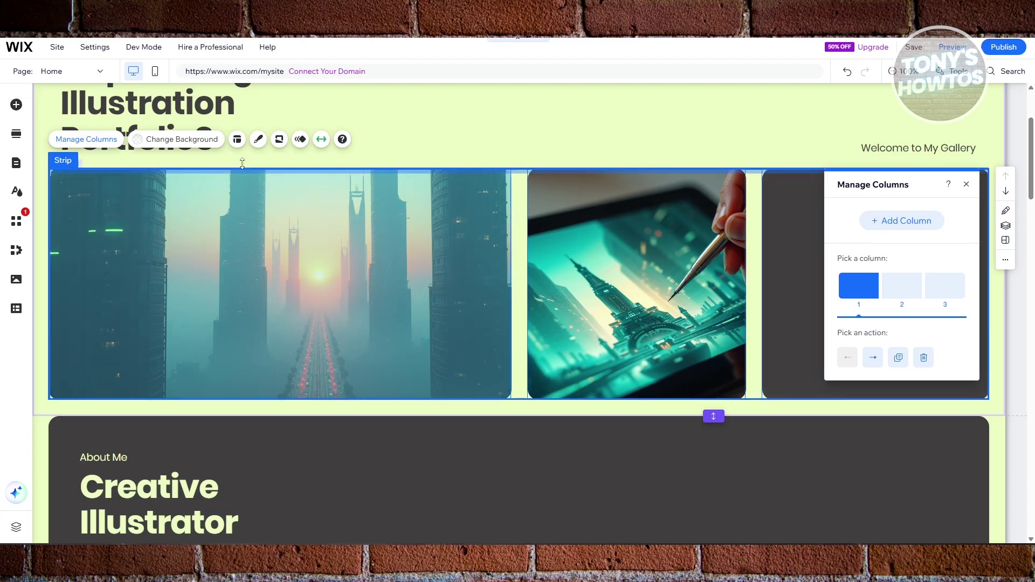
left_click(195, 141)
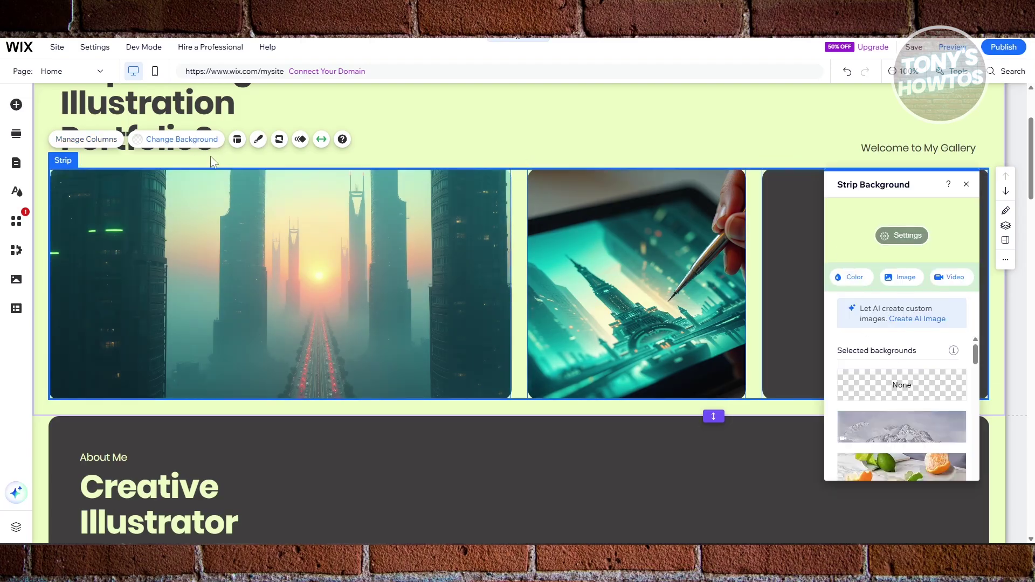
left_click(260, 140)
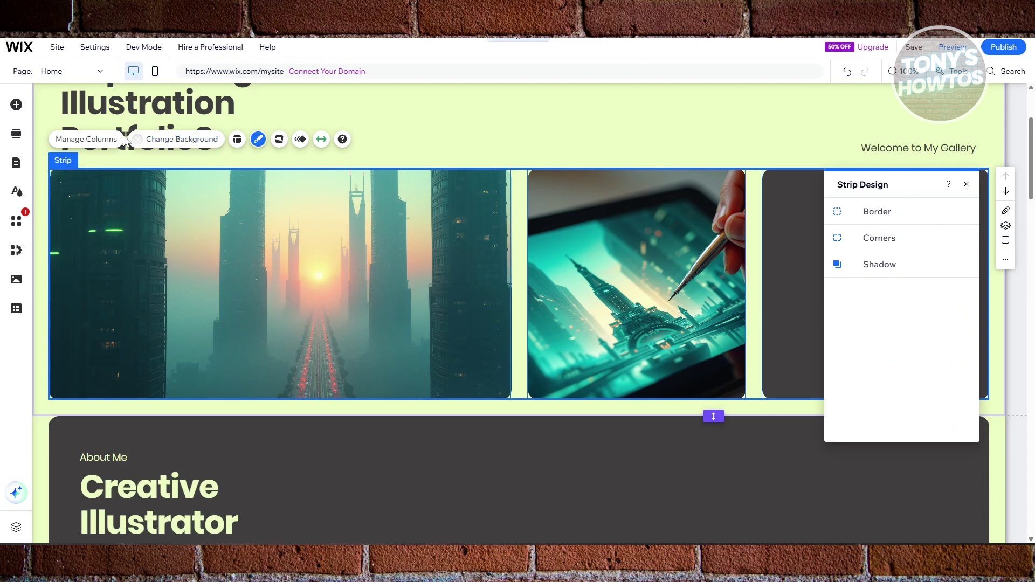
left_click(375, 273)
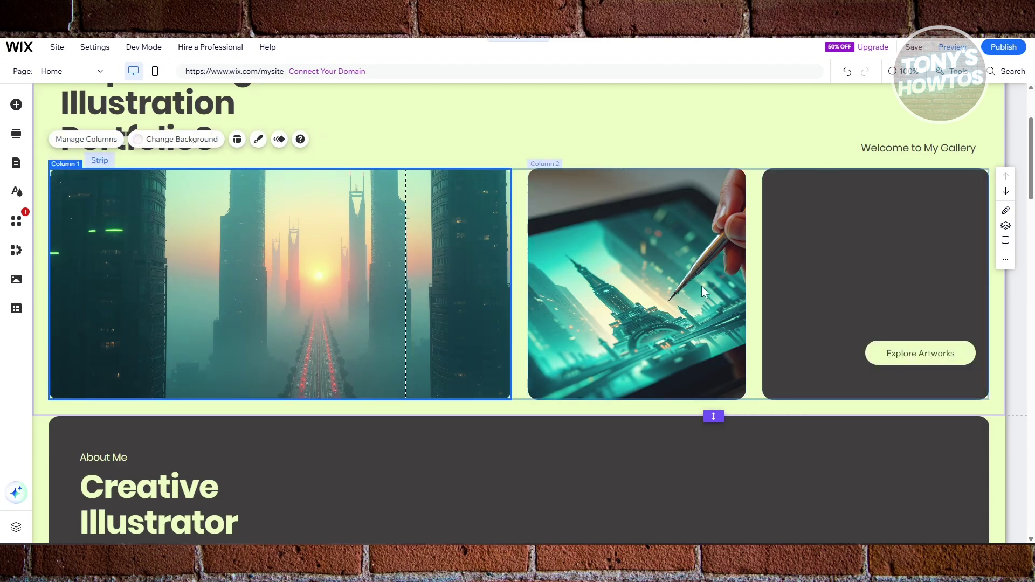
scroll(411, 296, "up", 3)
left_click(436, 238)
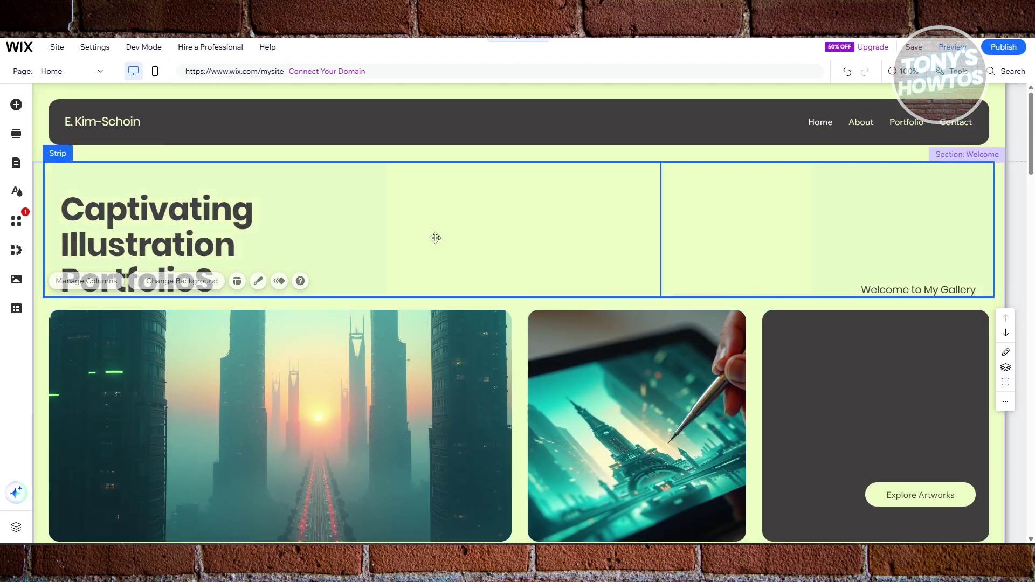
- Add a blank section between the Welcome and About sections of the home page
scroll(649, 259, "down", 6)
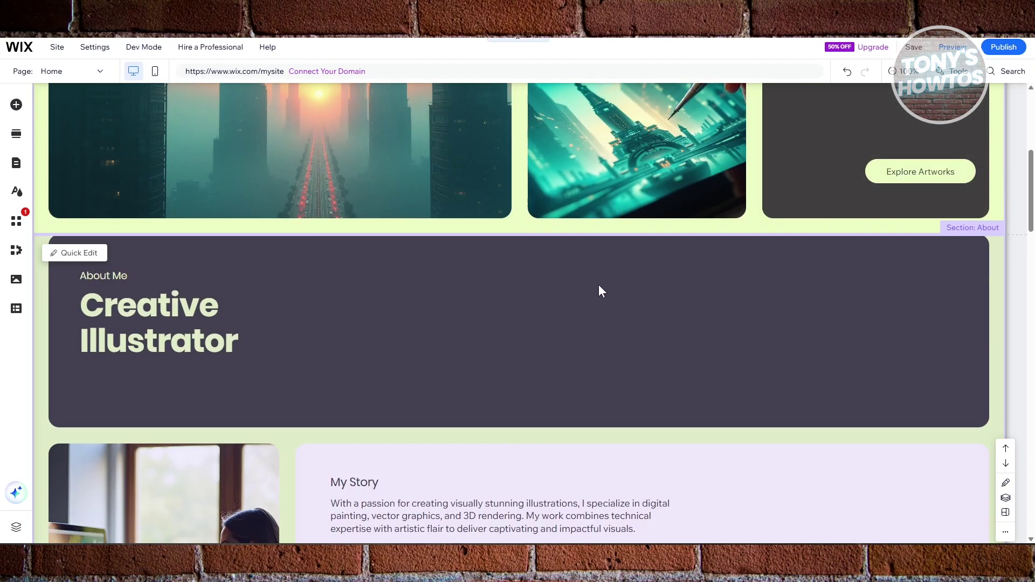
mouse_move(497, 245)
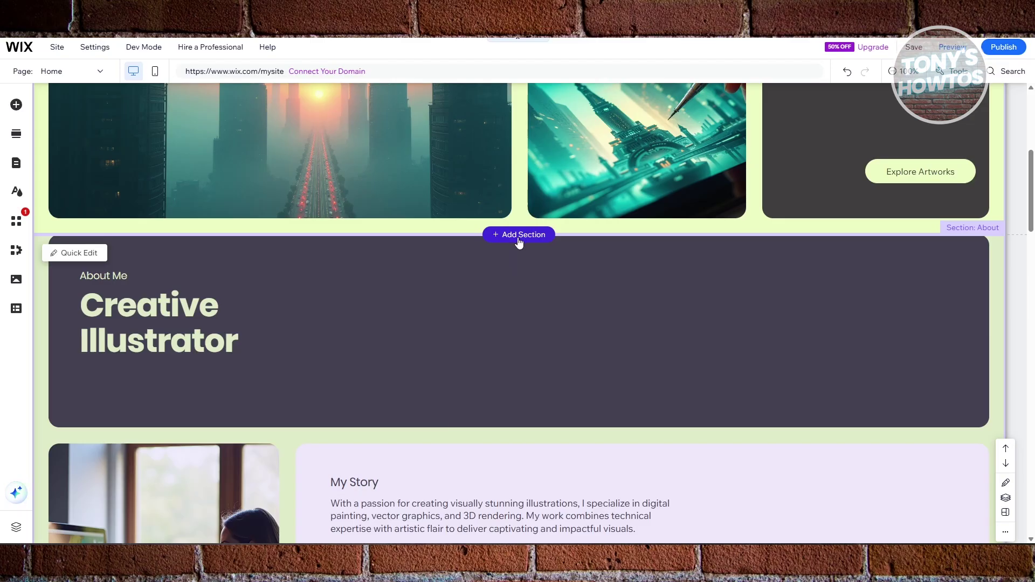
left_click(519, 235)
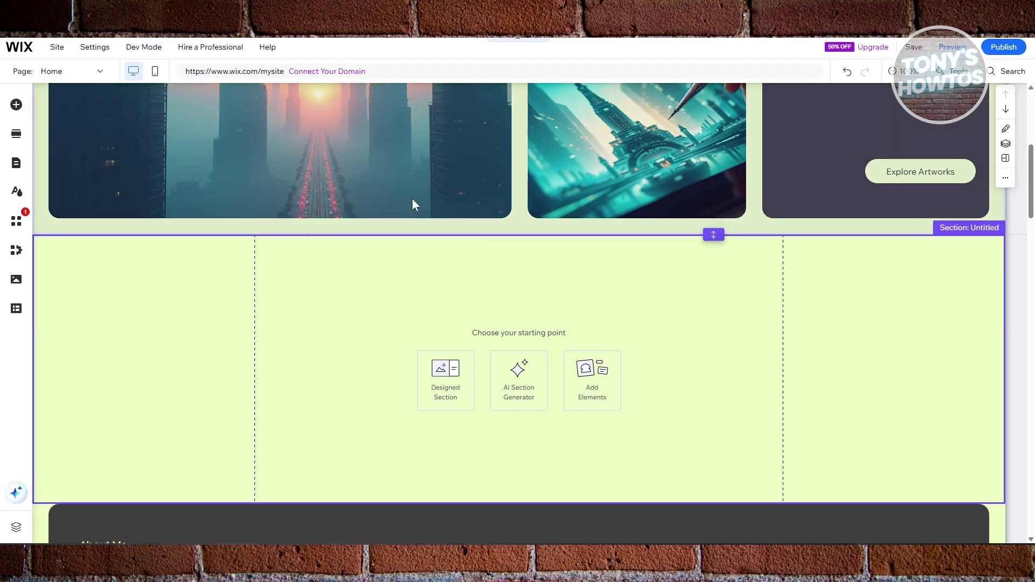
- Add a themed Heading 1 text element near the upper edge of the new blank section
left_click(19, 107)
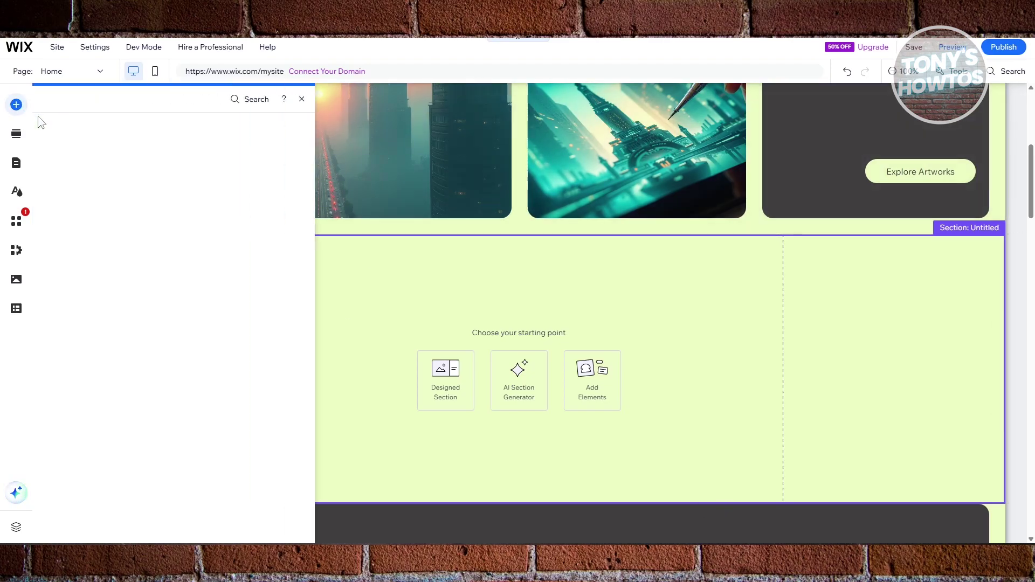
left_click(51, 291)
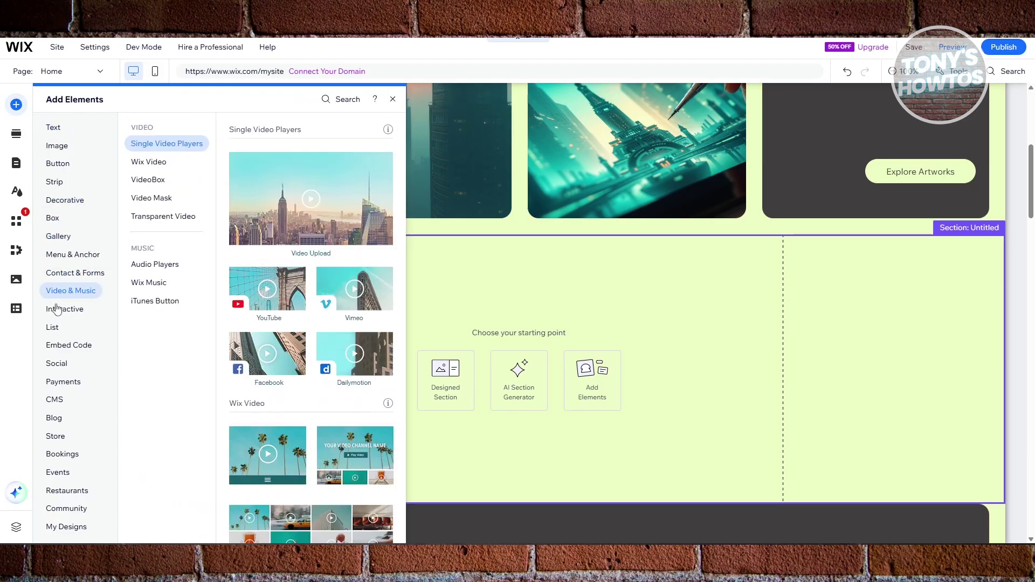
left_click(68, 345)
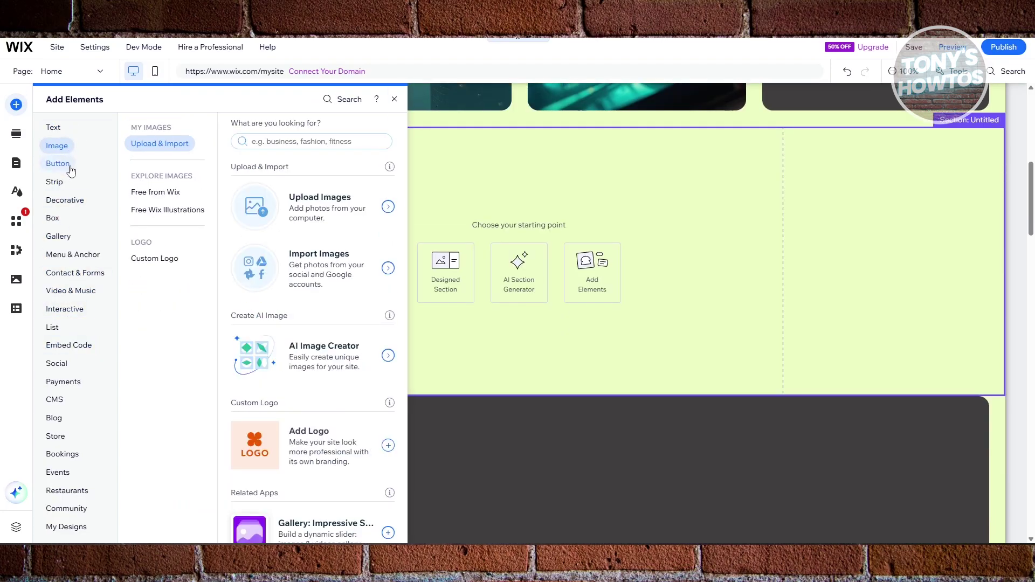
mouse_move(69, 296)
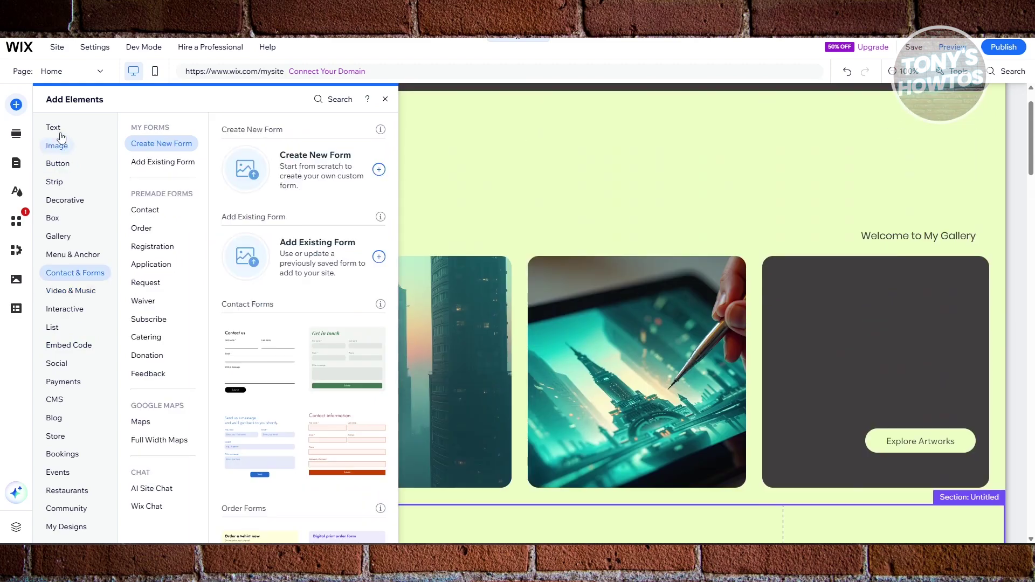
mouse_move(53, 128)
scroll(549, 321, "down", 2)
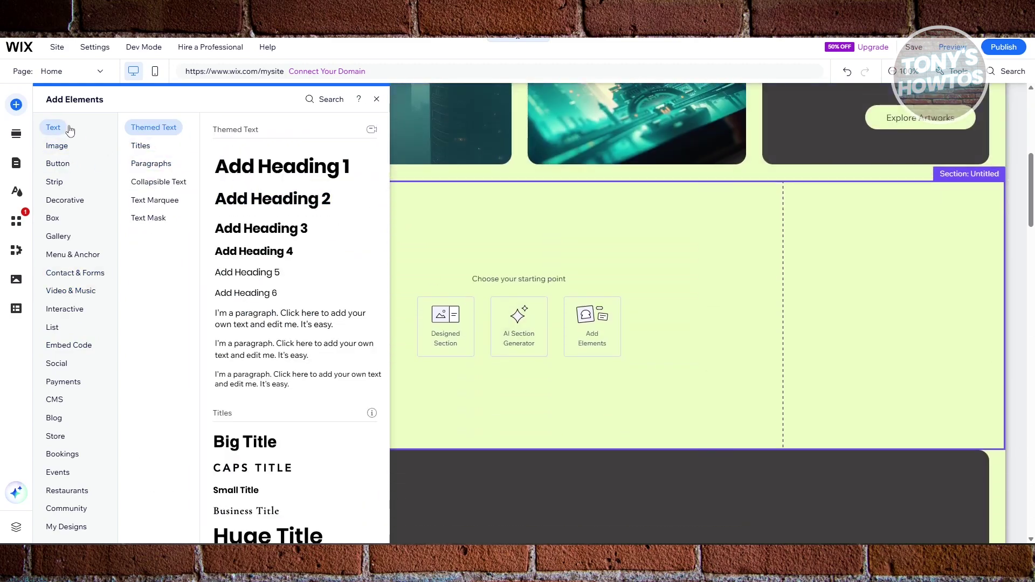
left_click_drag(280, 168, 537, 223)
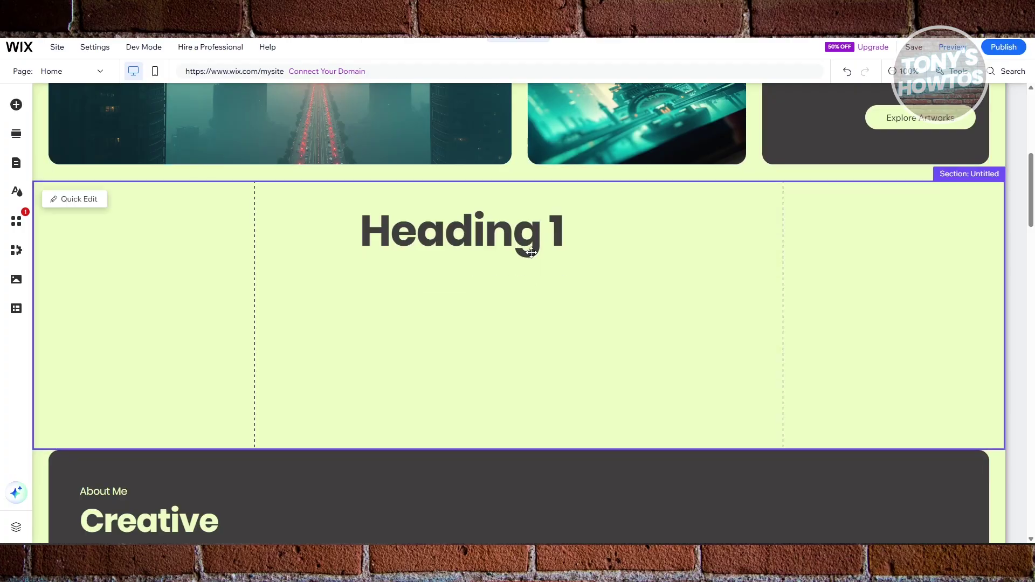
- Add the brown Call Us text-and-icon button to the new section and place it just below the heading
left_click(16, 106)
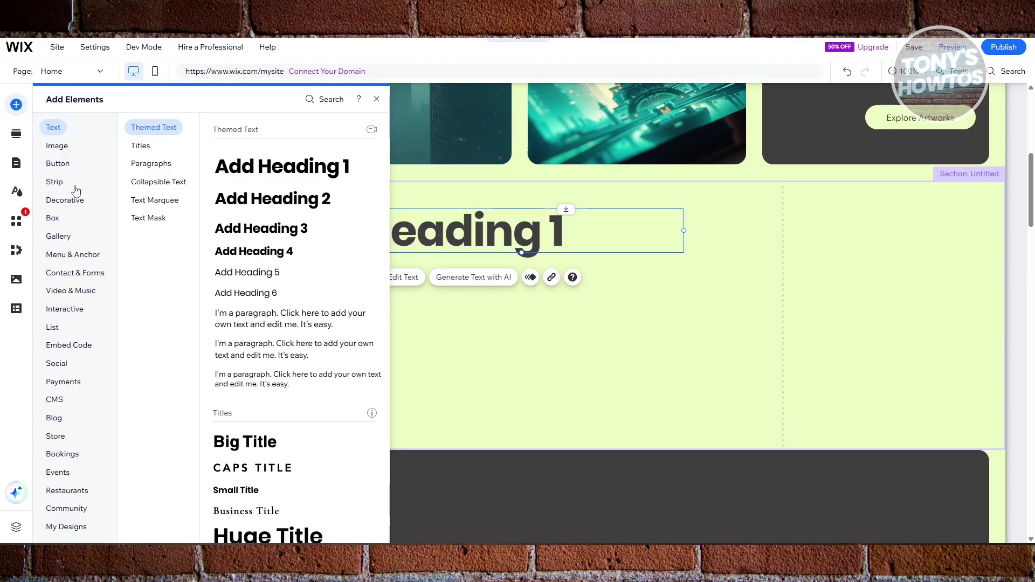
mouse_move(61, 164)
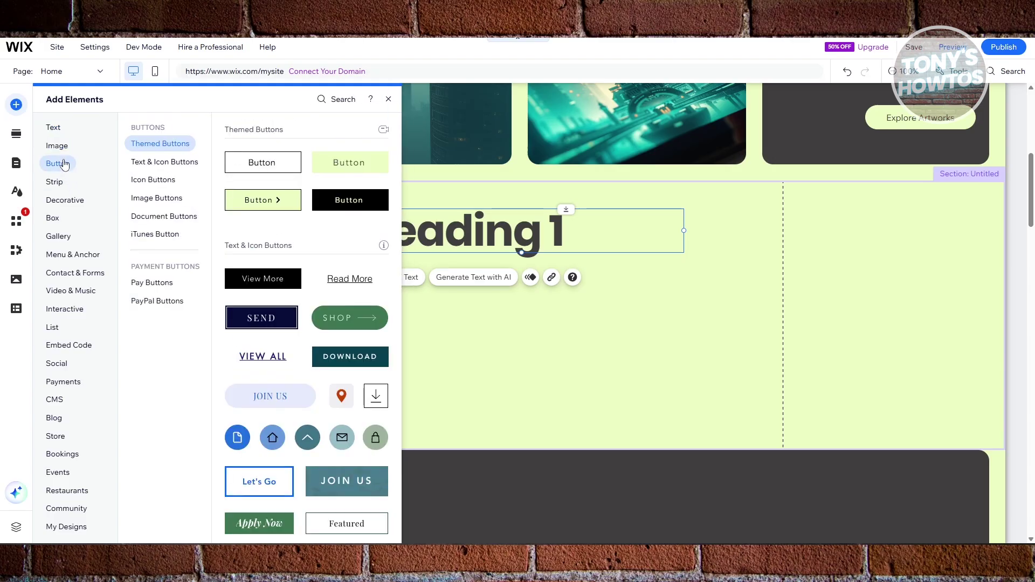
scroll(334, 285, "down", 4)
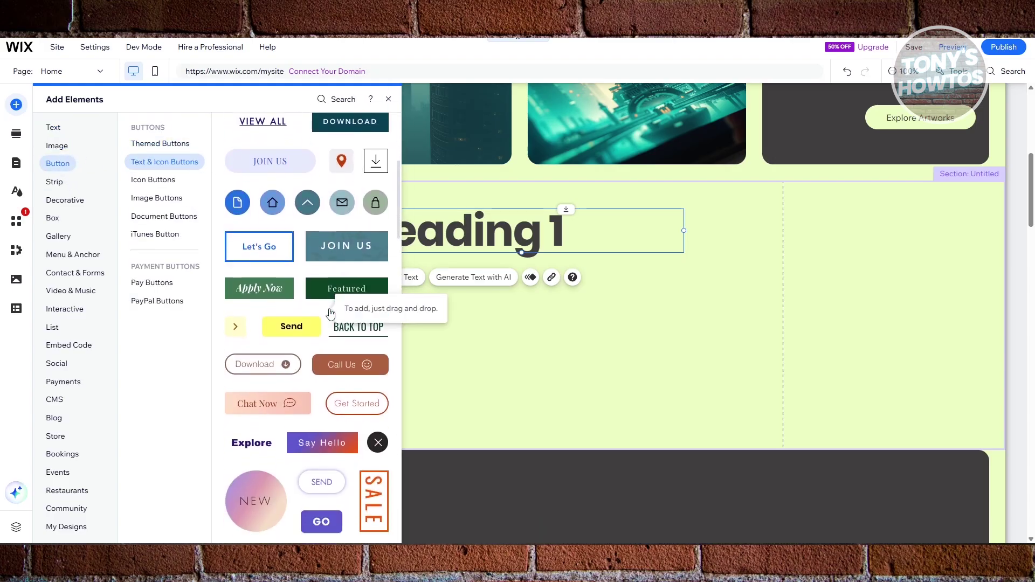
scroll(331, 313, "down", 2)
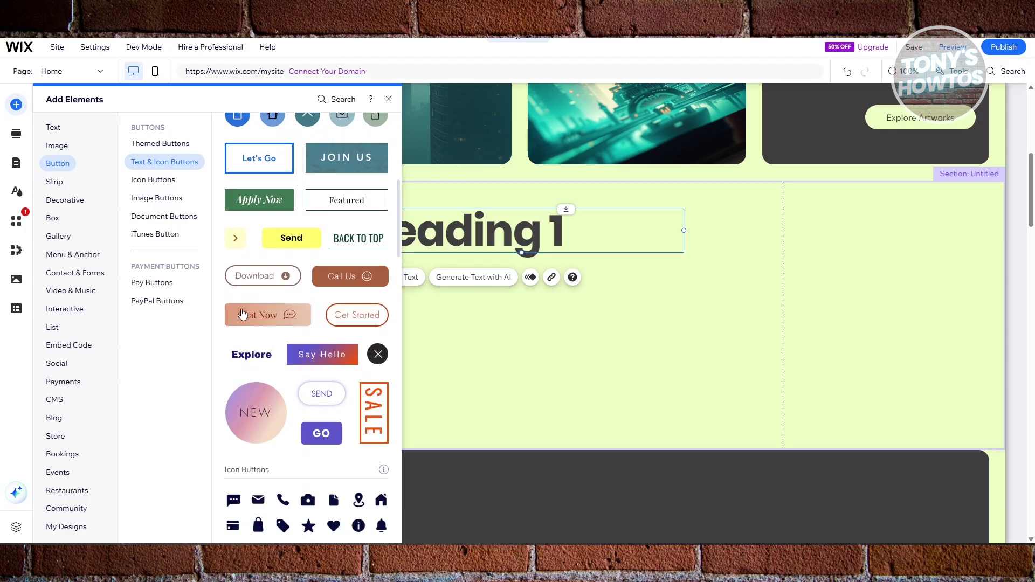
left_click_drag(342, 277, 474, 315)
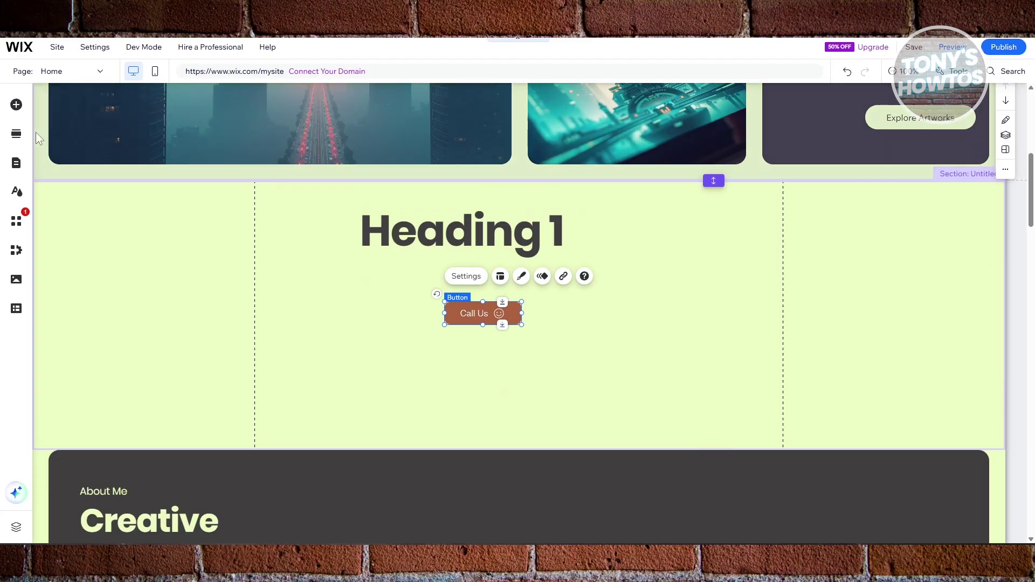
left_click_drag(469, 319, 460, 299)
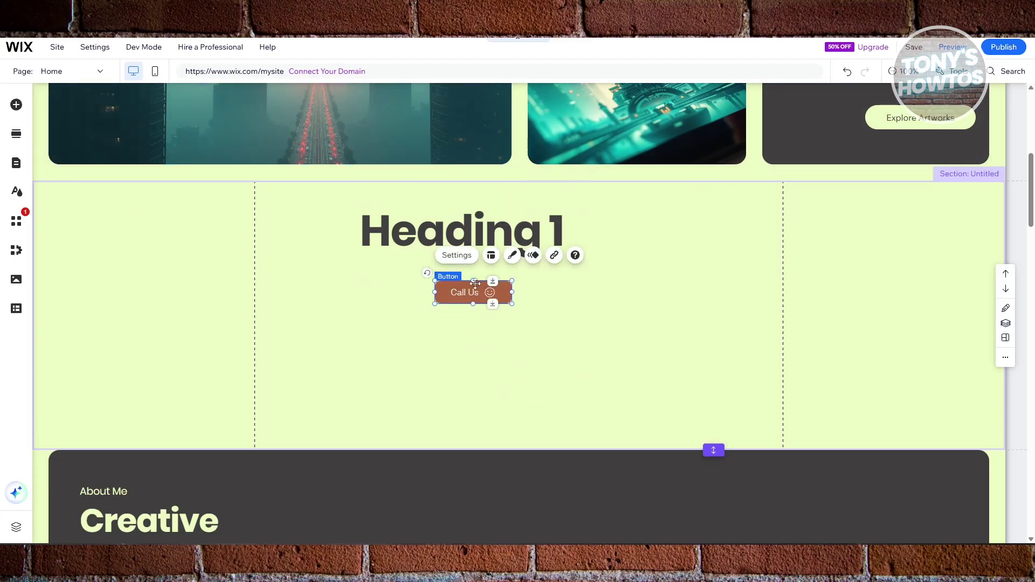
- Examine the Call Us button's settings and its page, web address and phone number link options
left_click(462, 255)
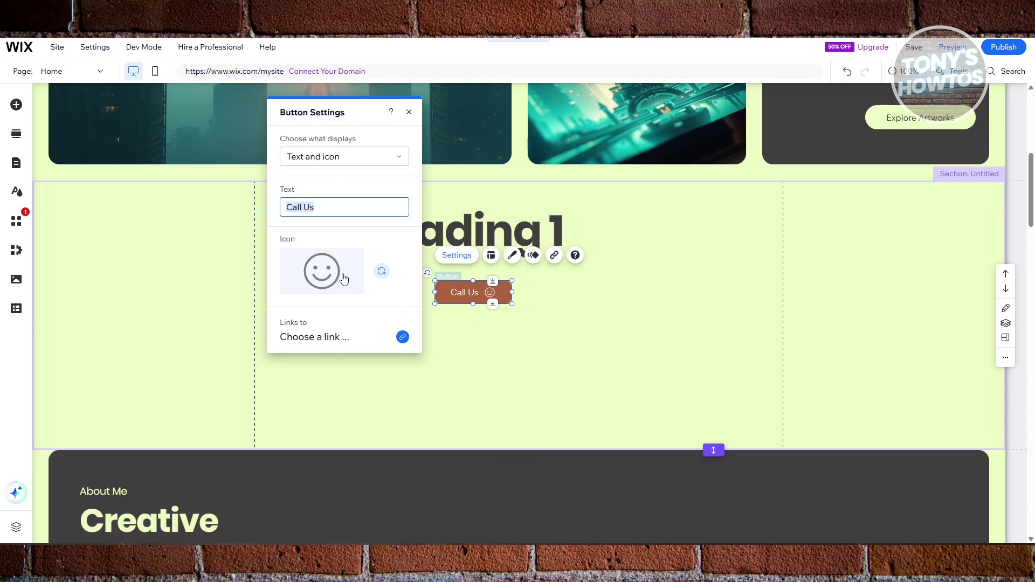
scroll(358, 277, "down", 1)
scroll(345, 308, "up", 1)
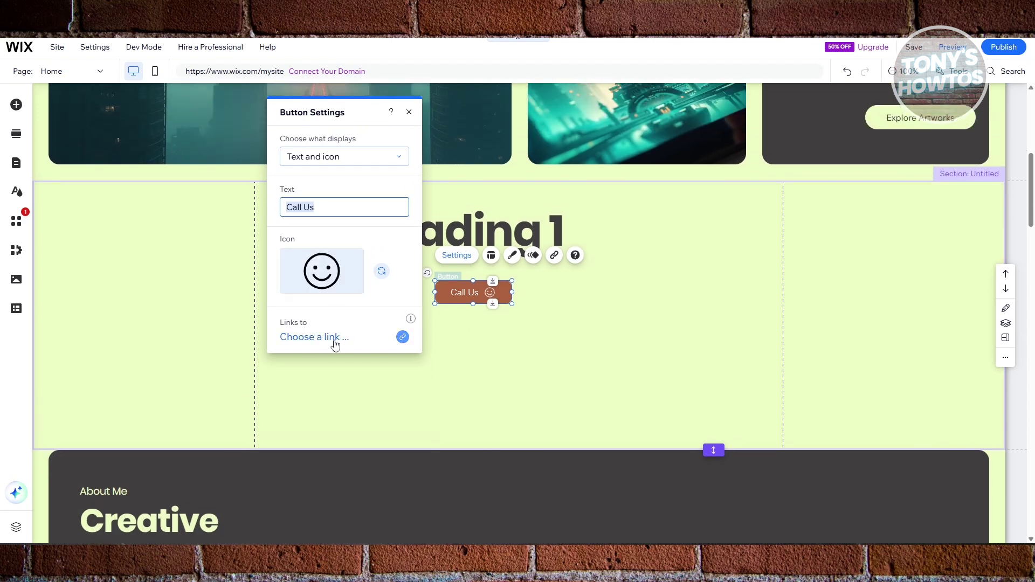
left_click(402, 337)
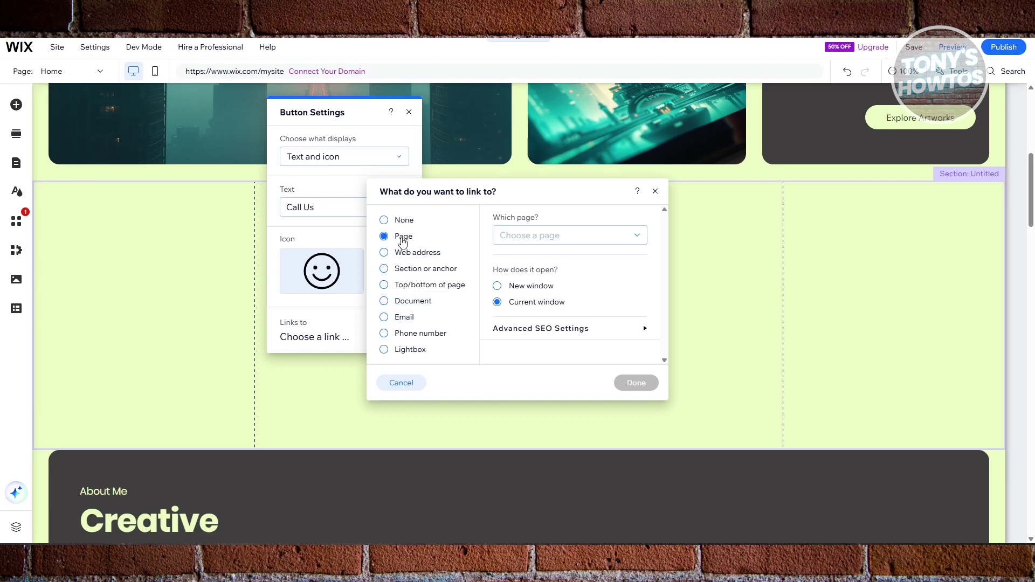
left_click(435, 253)
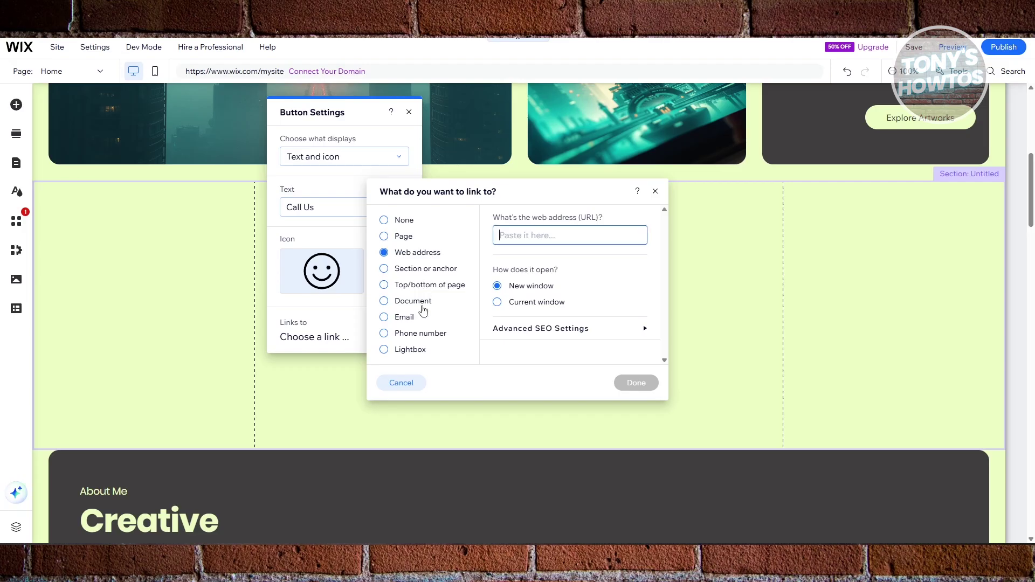
left_click(385, 334)
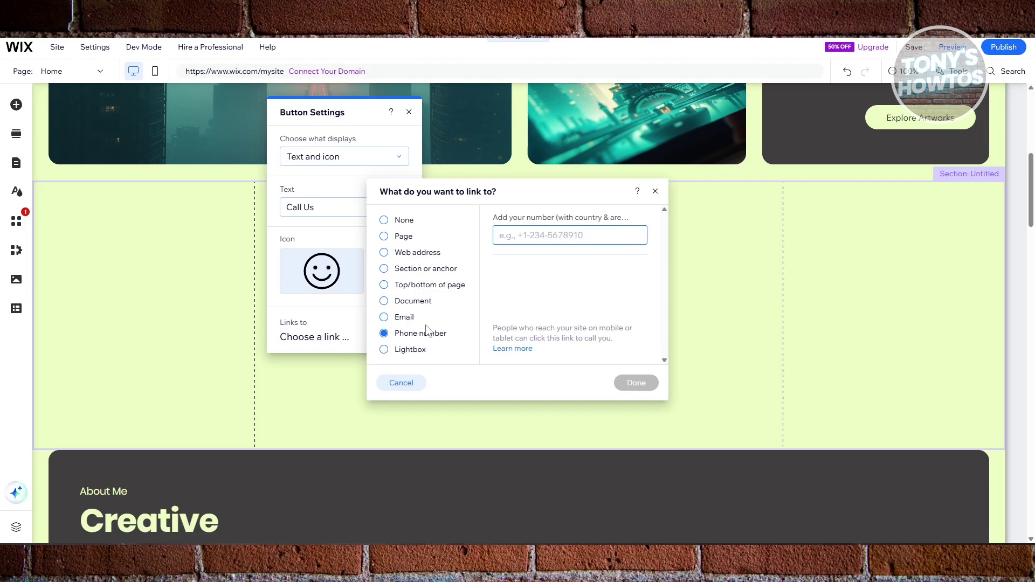
- Choose an email link for the Call Us button and enter the contact's e-mail address
left_click(403, 318)
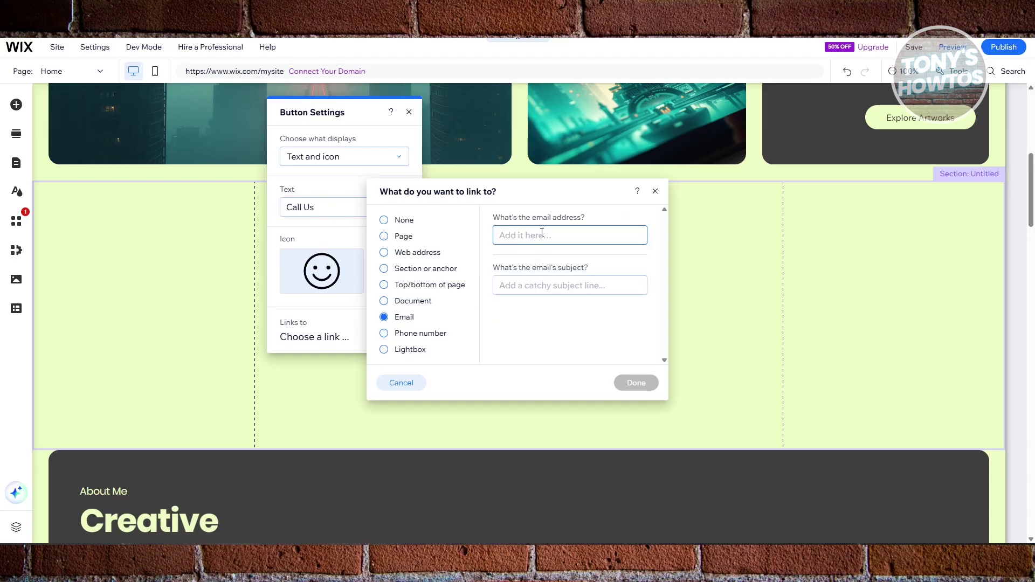
type("PERSON")
left_click_drag(545, 242, 442, 237)
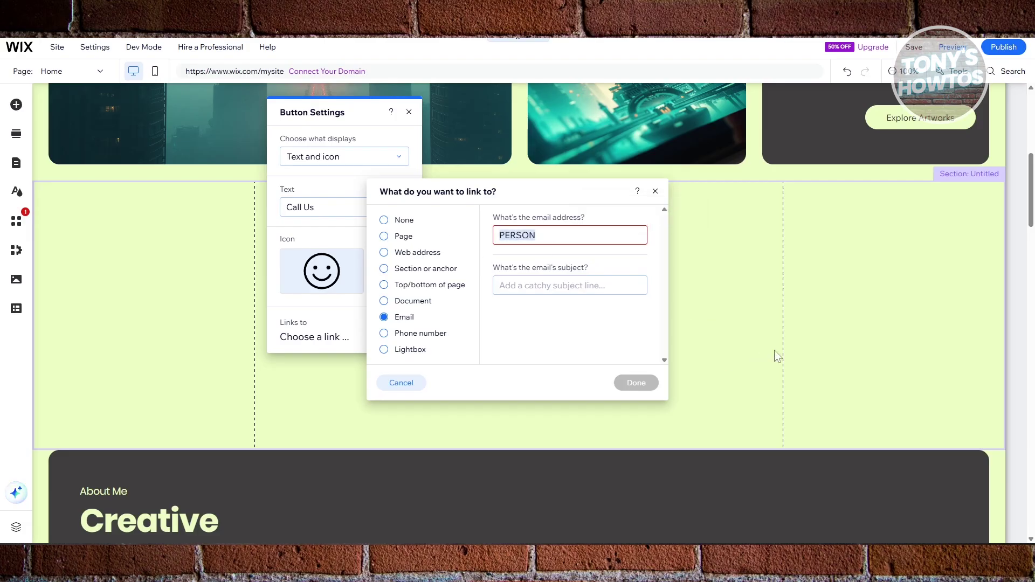
type("perso")
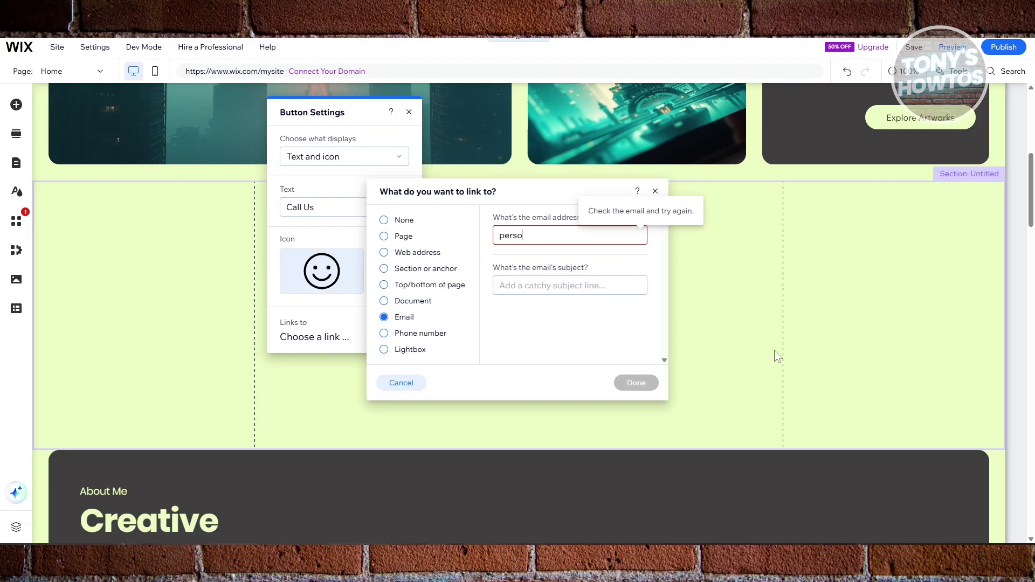
type("n@email.com")
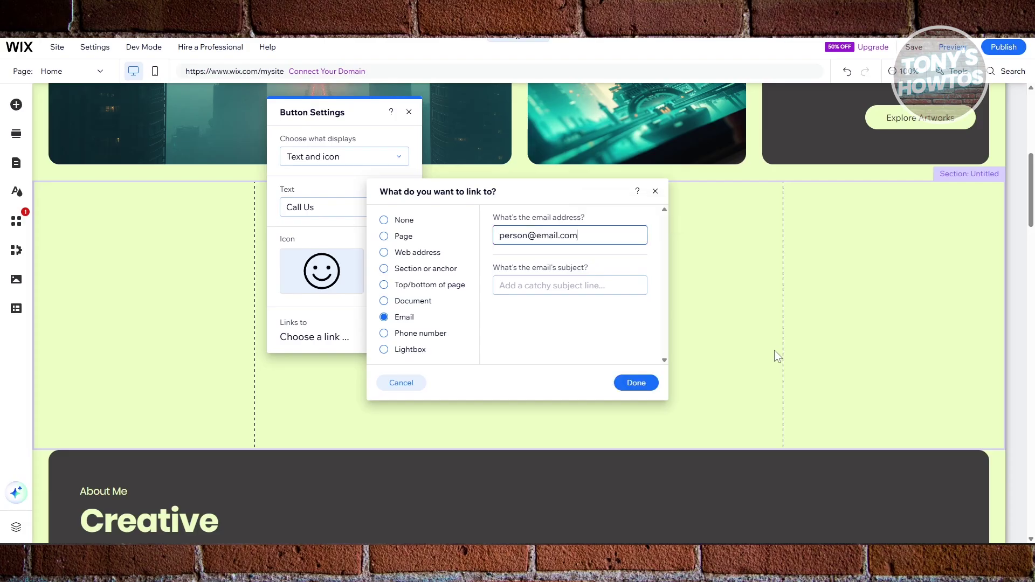
- Set the email link's subject to HELLO and apply the link to the Call Us button
left_click(613, 282)
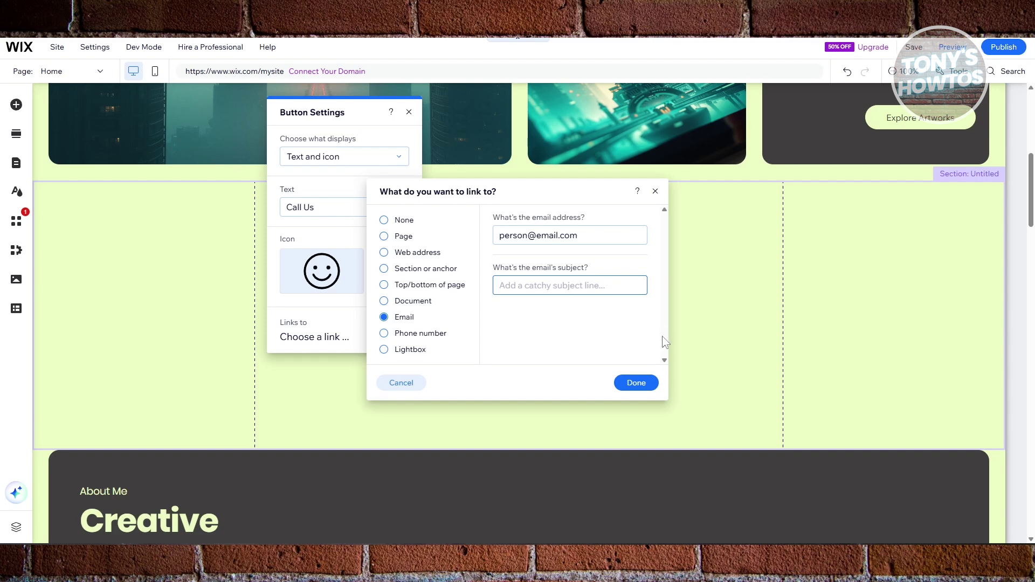
type("HG")
key("BackSpace")
type("HE;LL")
key("BackSpace")
key("BackSpace")
key("BackSpace")
type("LLO")
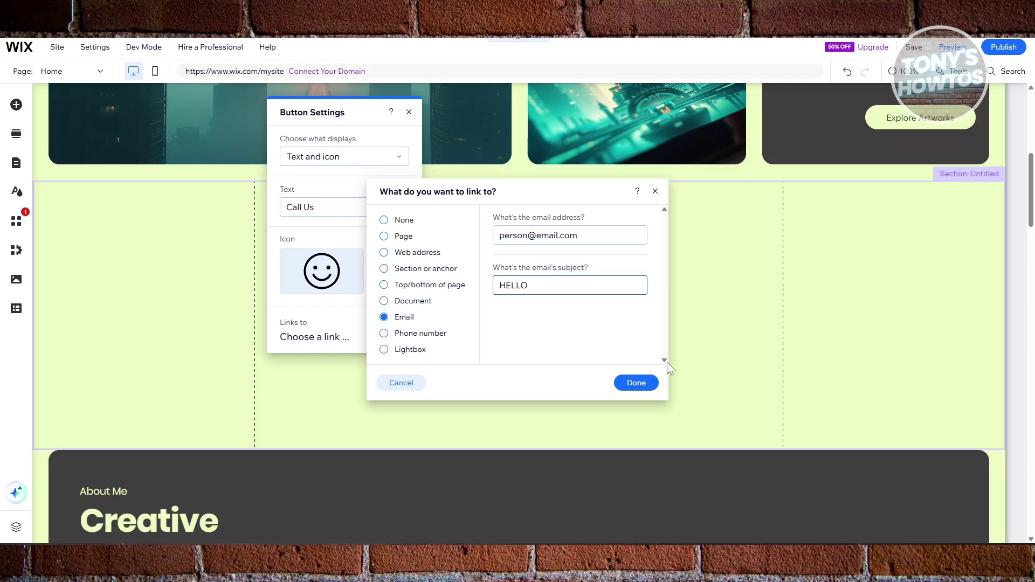
left_click(635, 382)
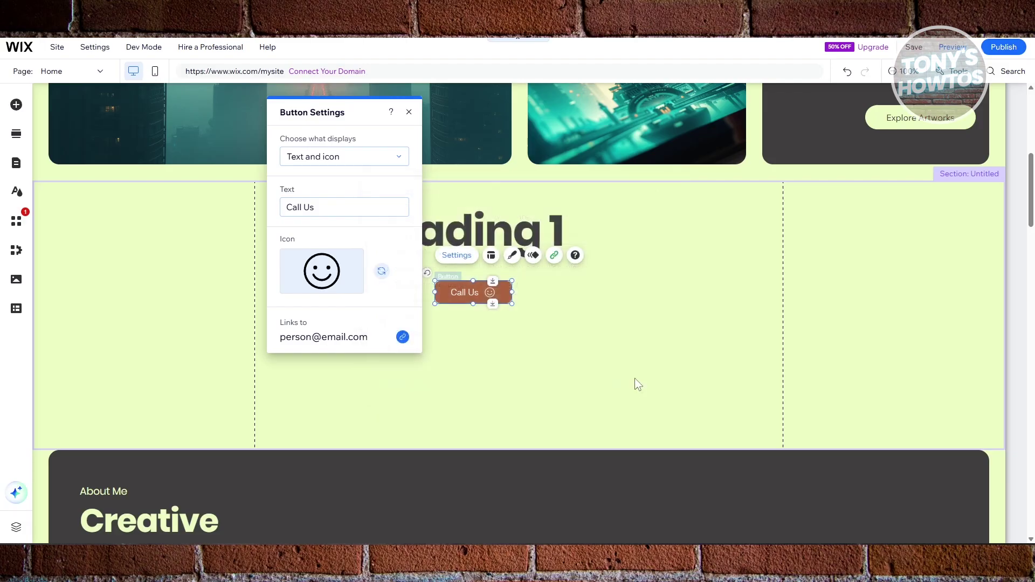
left_click(610, 350)
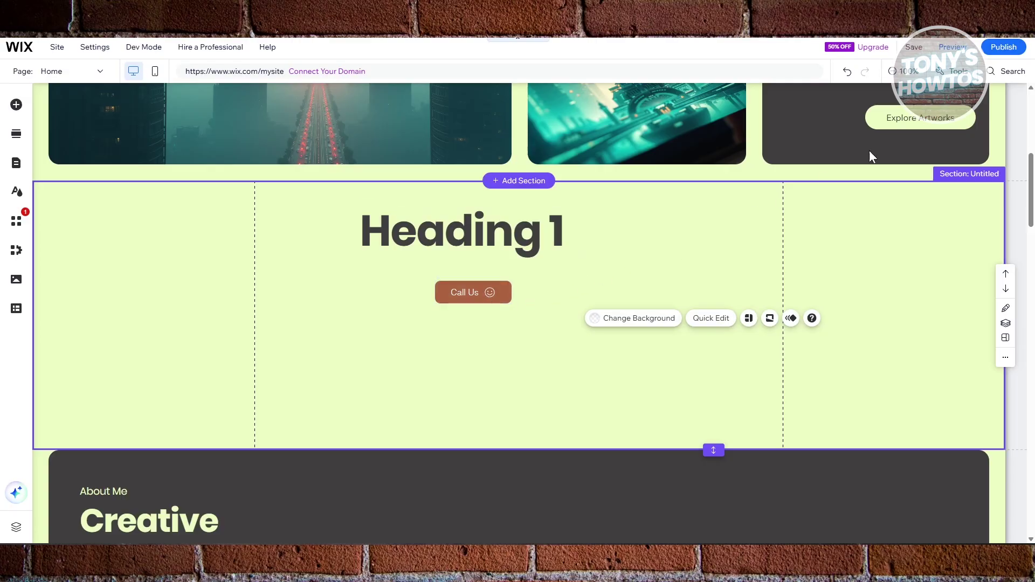
- Preview the site, test the Call Us button's email link, and return to the editor
left_click(962, 49)
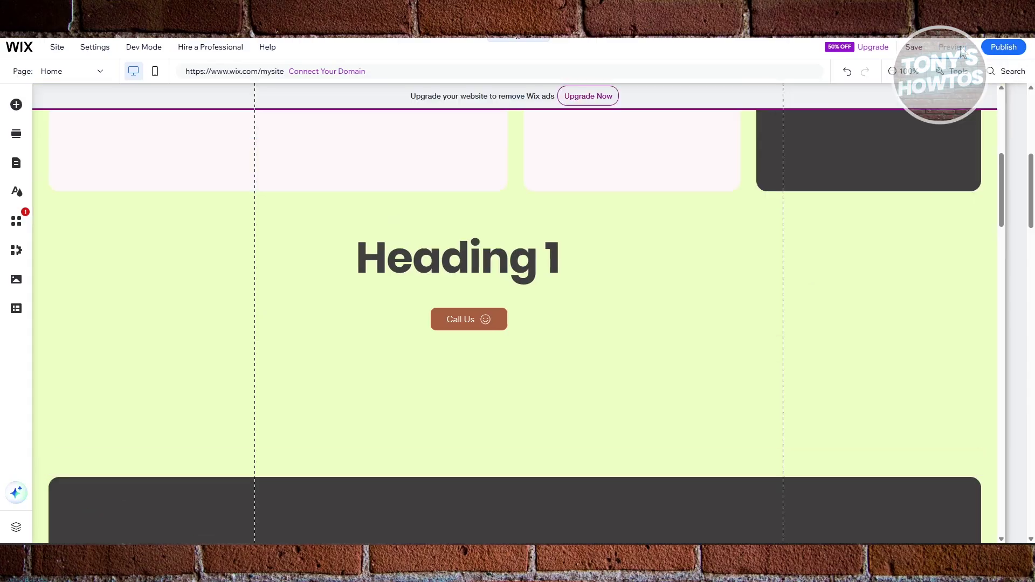
left_click(469, 297)
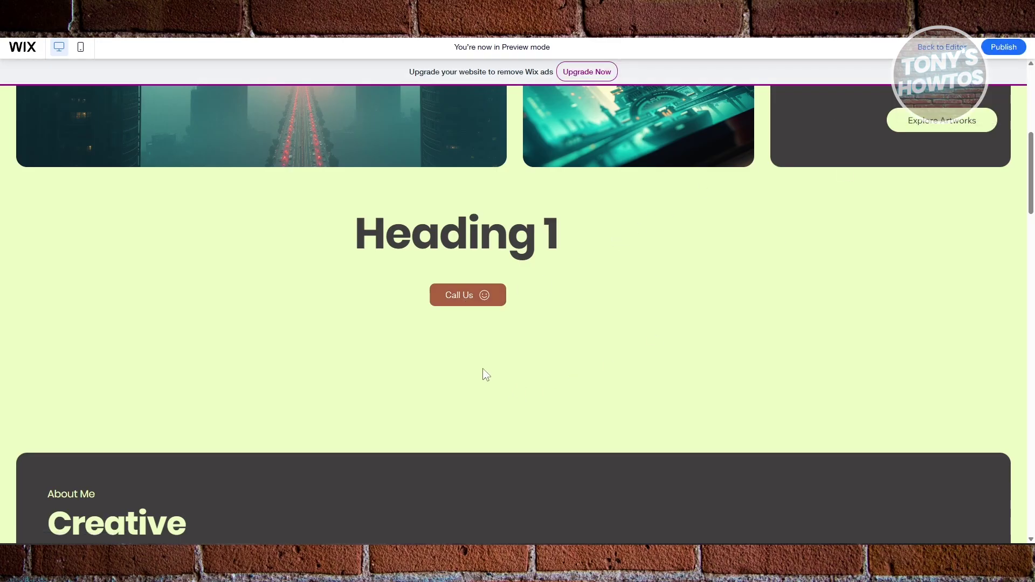
key("ctrl+shift+p")
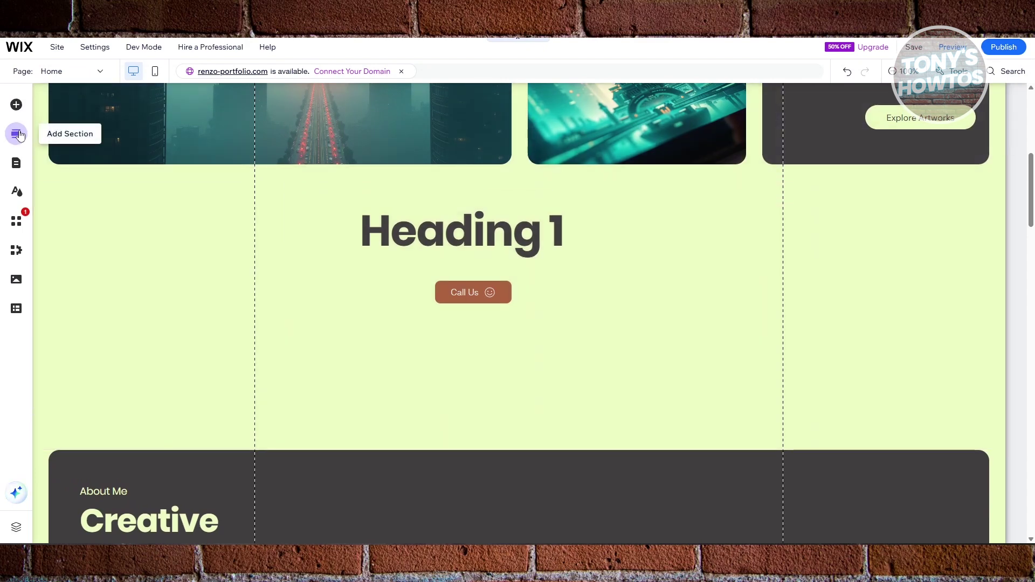
- Add the About section template with a portrait photo and social icons between the Heading 1 section and the existing About Me section
left_click(20, 135)
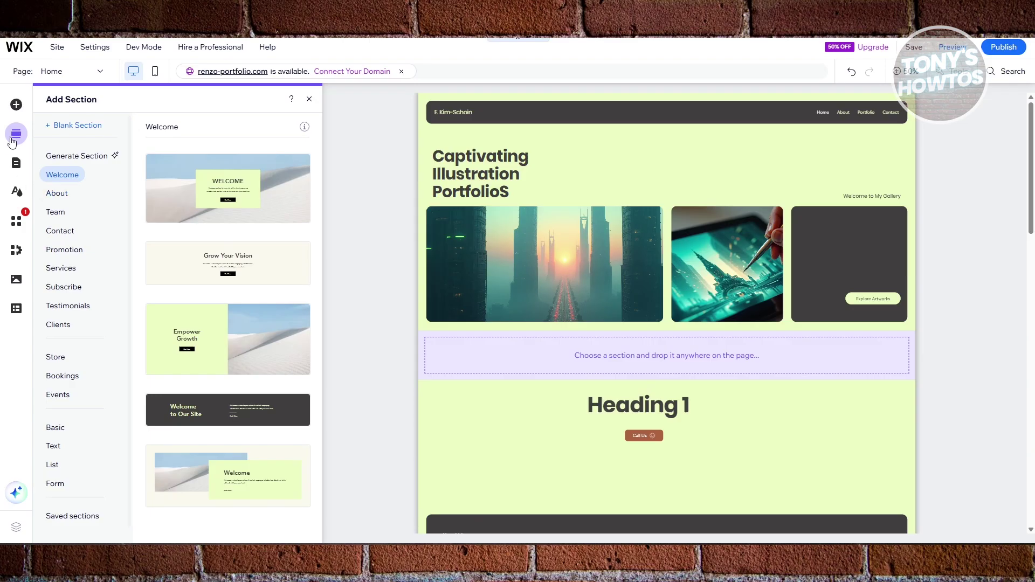
left_click(57, 195)
left_click_drag(155, 282, 444, 392)
left_click_drag(219, 343, 627, 384)
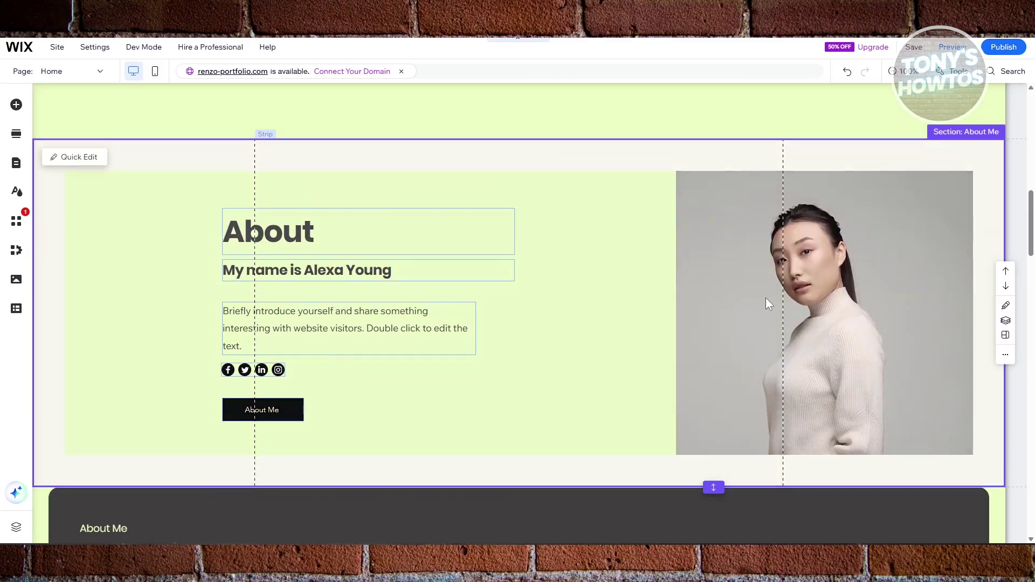
- Examine the opacity, scaling and positioning settings of the portrait photo's column background in the new About section
left_click(764, 332)
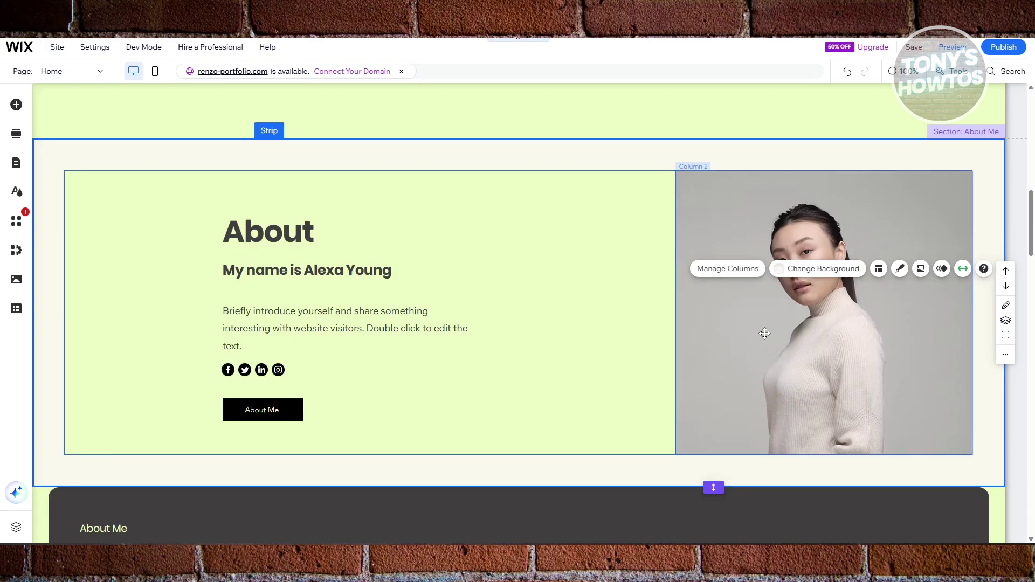
left_click(803, 350)
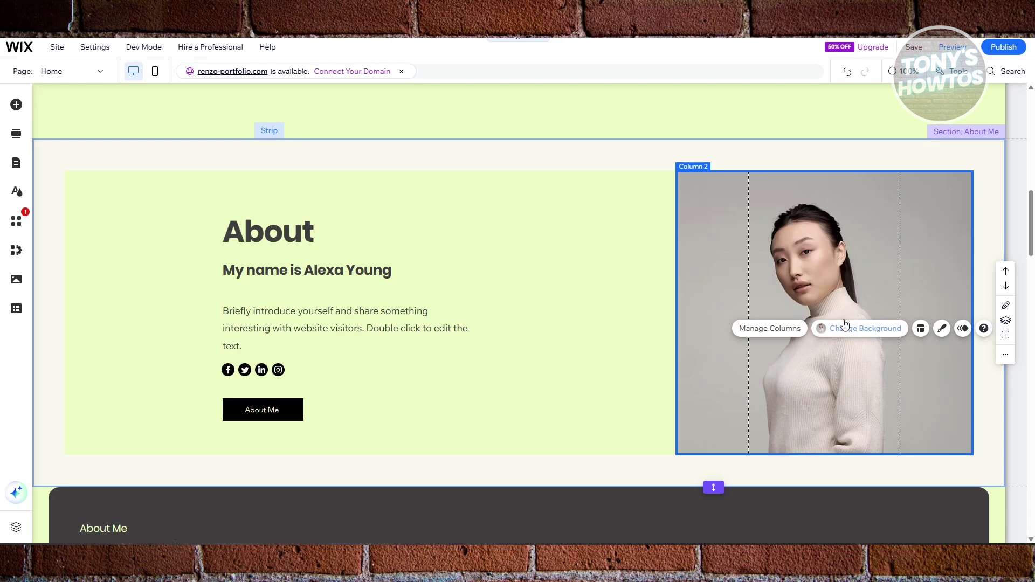
left_click(858, 338)
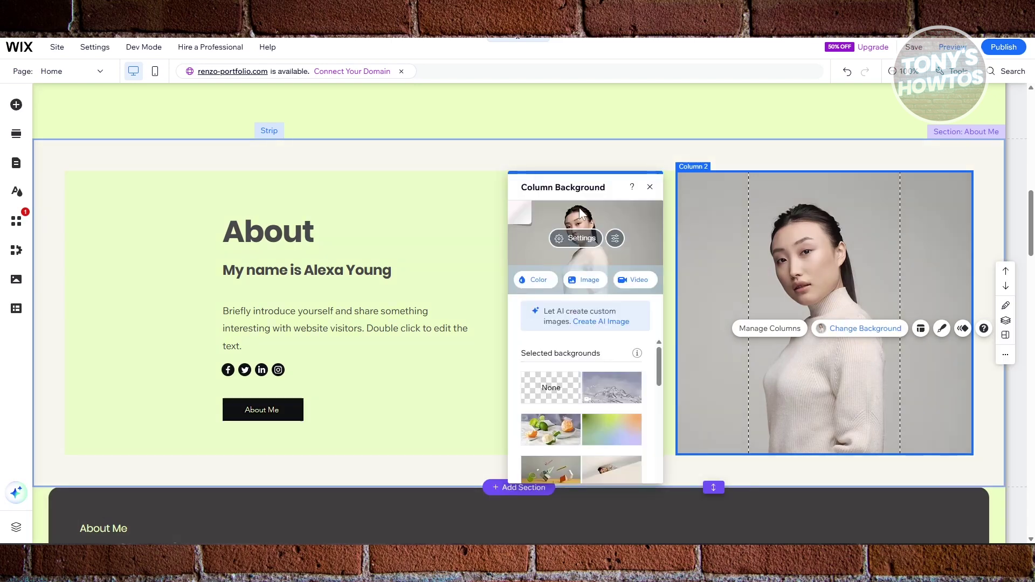
left_click(571, 238)
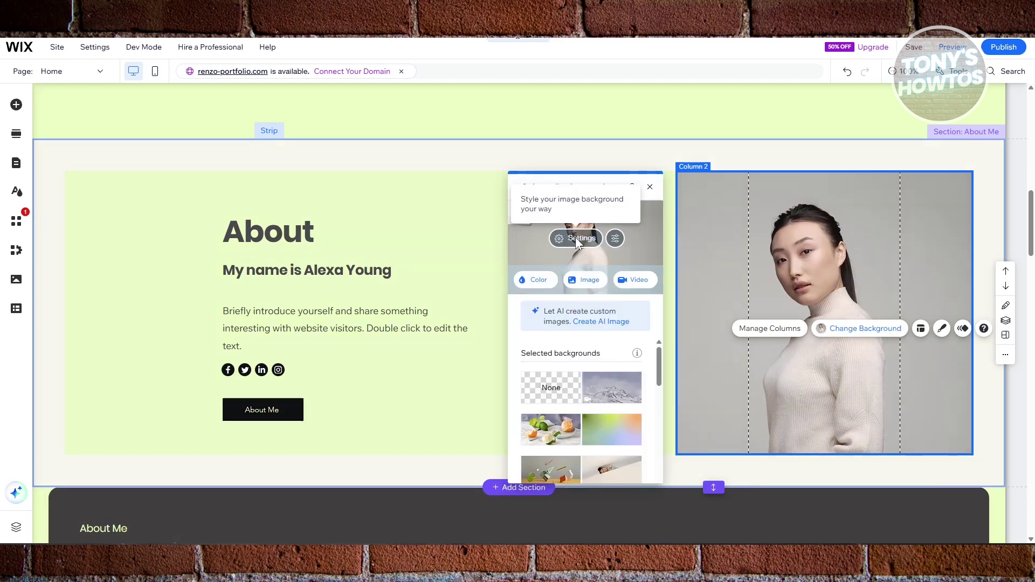
scroll(618, 377, "down", 2)
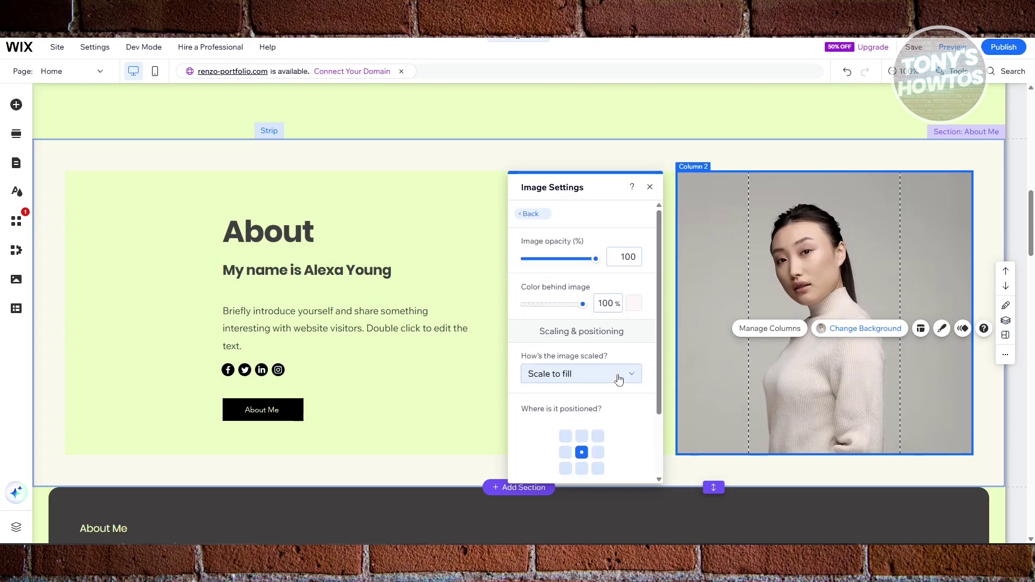
scroll(623, 384, "up", 2)
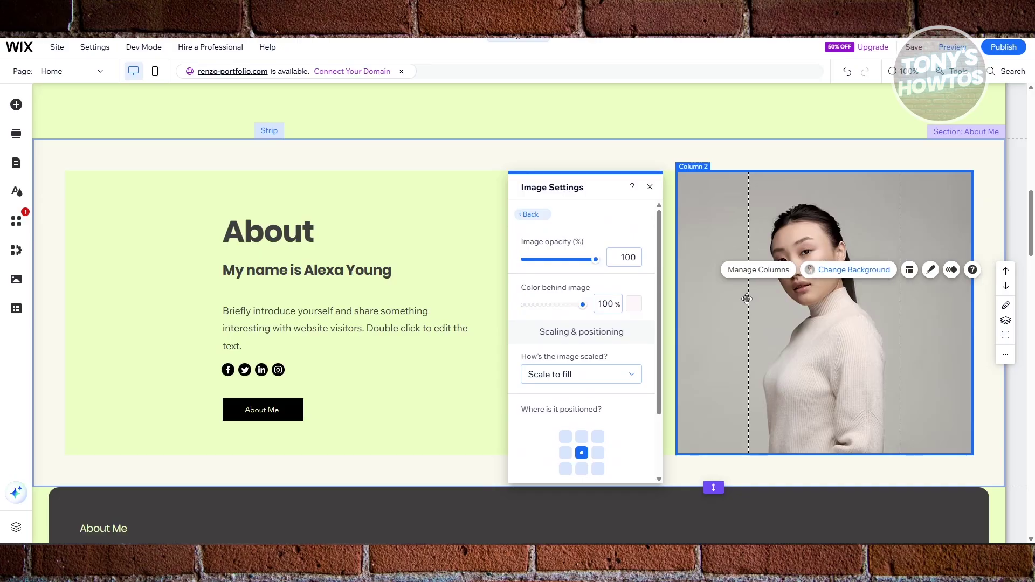
- Examine the About strip's column management options and its available strip backgrounds
left_click(785, 277)
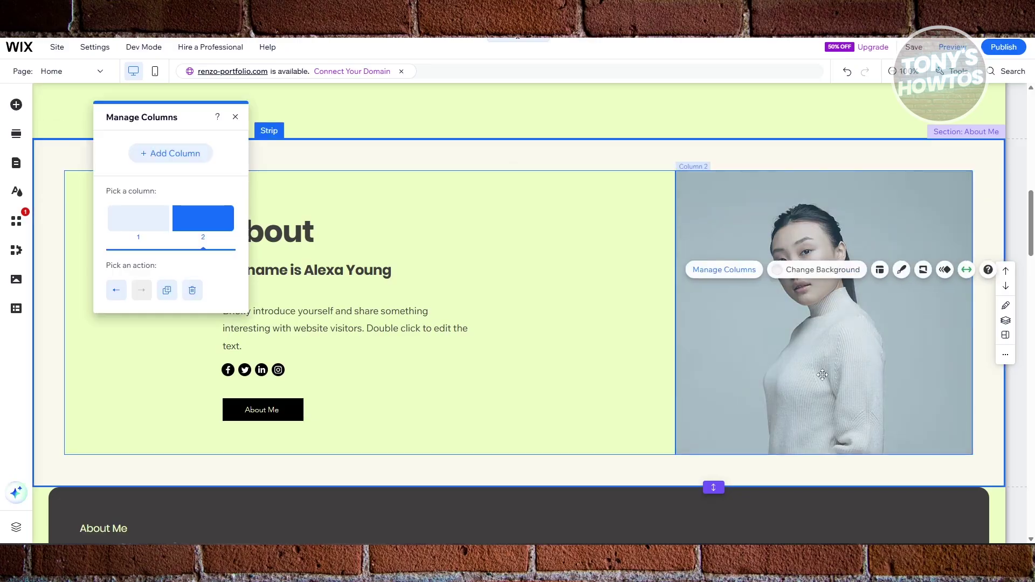
left_click(146, 220)
left_click(196, 224)
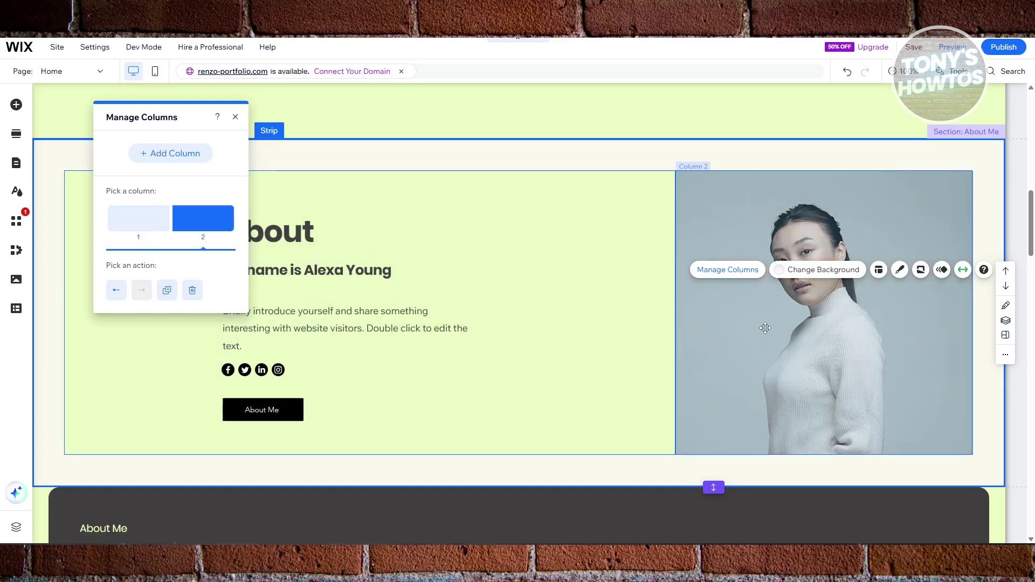
left_click(818, 282)
scroll(218, 309, "down", 2)
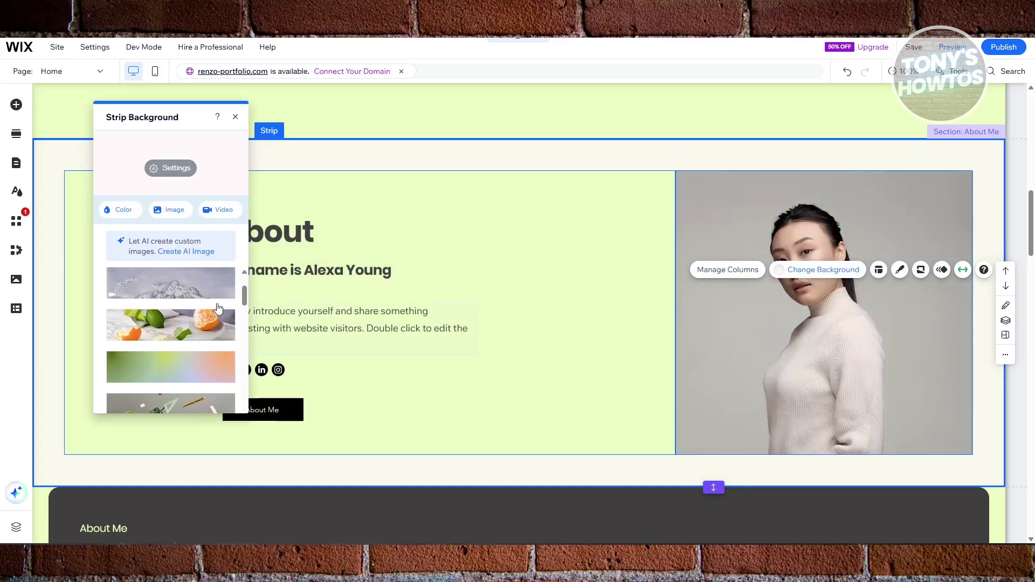
scroll(219, 308, "down", 3)
- Open the computer file chooser for uploading a new background image for the portrait column
left_click(837, 326)
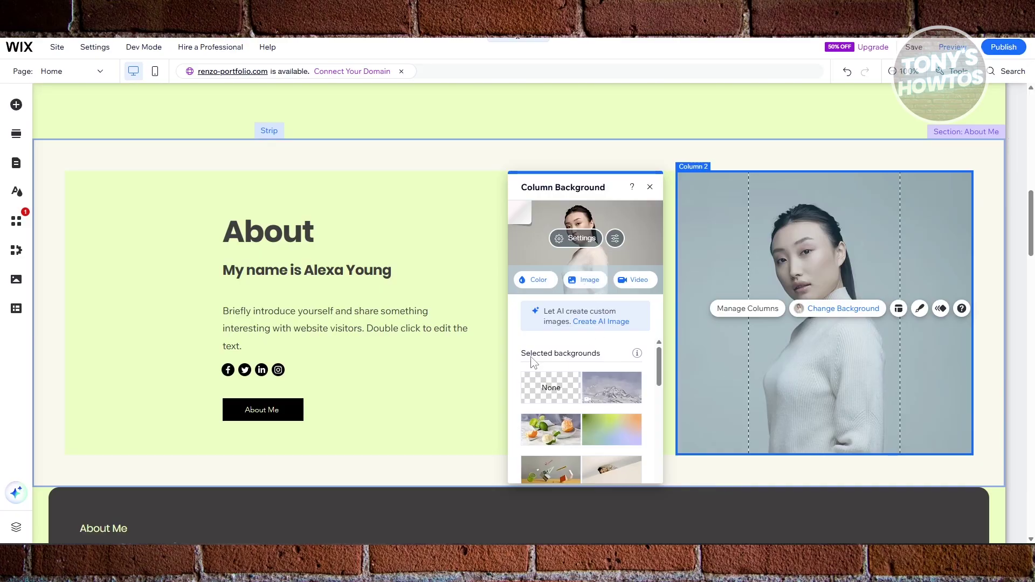
left_click(591, 279)
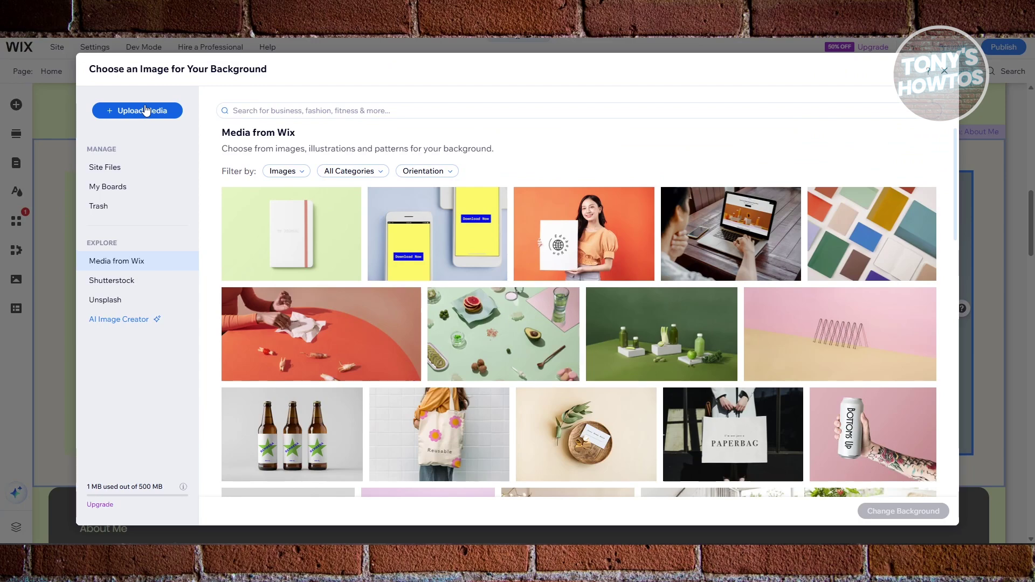
left_click(145, 111)
left_click(536, 305)
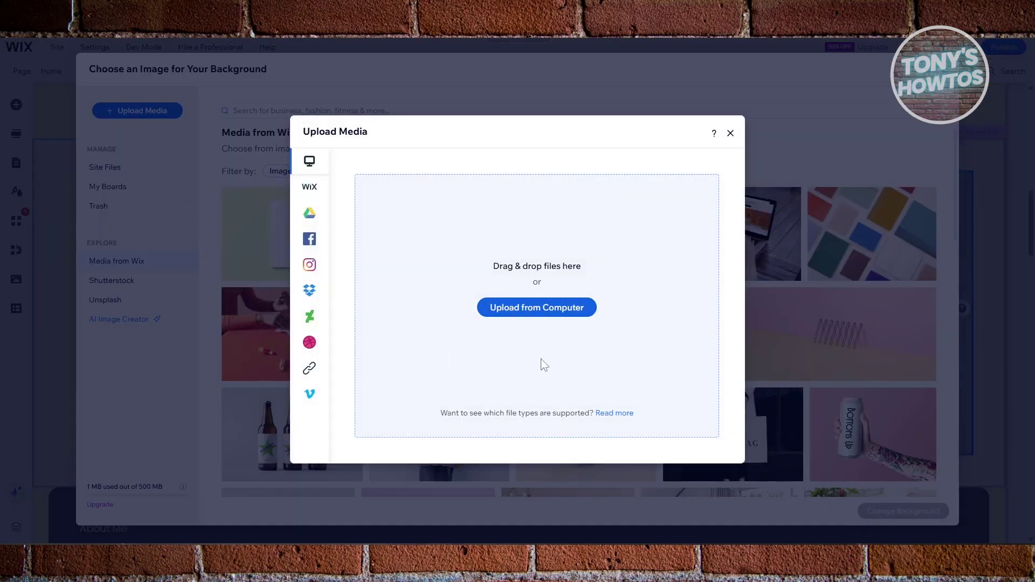
- Upload 70a49f98-724b-4cd5-b9f1-a3a3949bd6e9.png from the Downloads folder and apply it as the portrait column's background
scroll(531, 321, "down", 5)
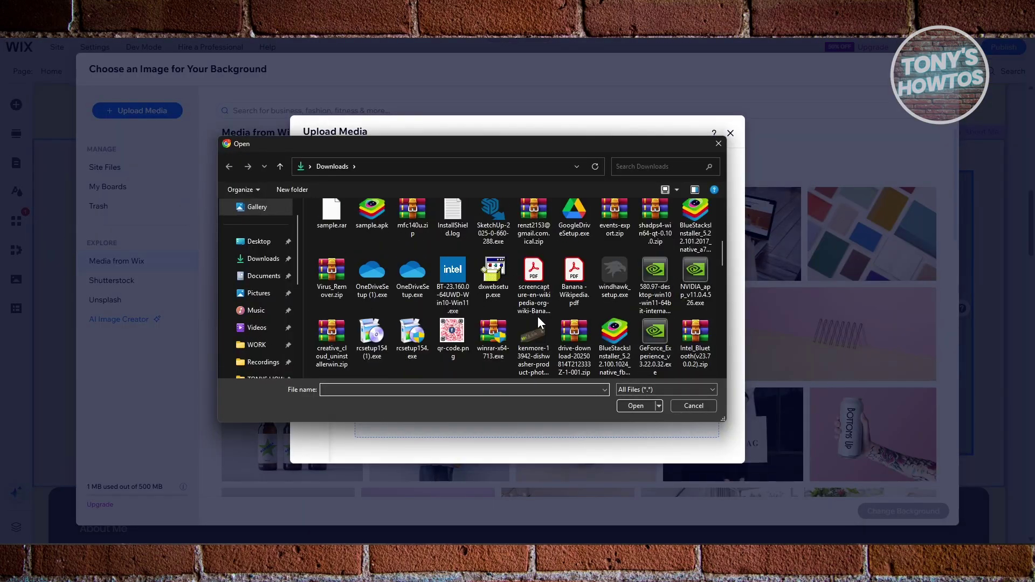
scroll(539, 313, "up", 6)
scroll(540, 312, "down", 3)
scroll(539, 313, "up", 2)
scroll(539, 312, "down", 5)
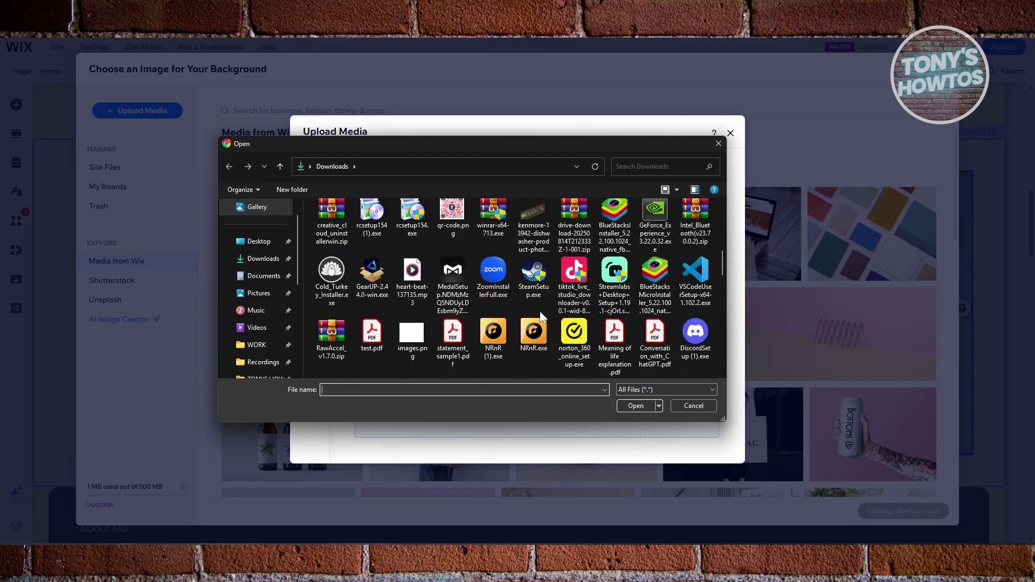
scroll(265, 301, "up", 1)
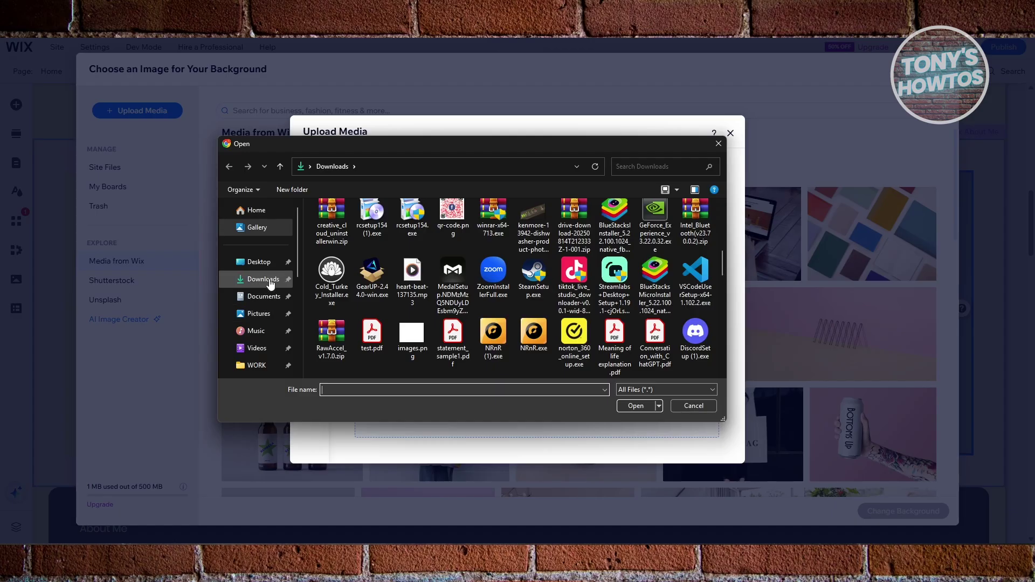
left_click(269, 282)
scroll(541, 281, "down", 5)
scroll(545, 278, "down", 8)
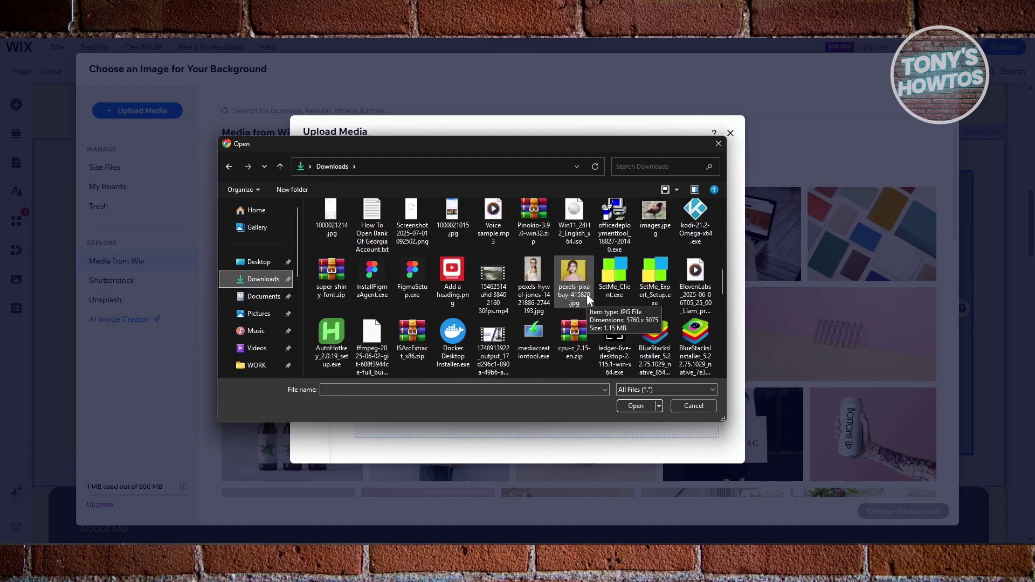
scroll(626, 330, "down", 5)
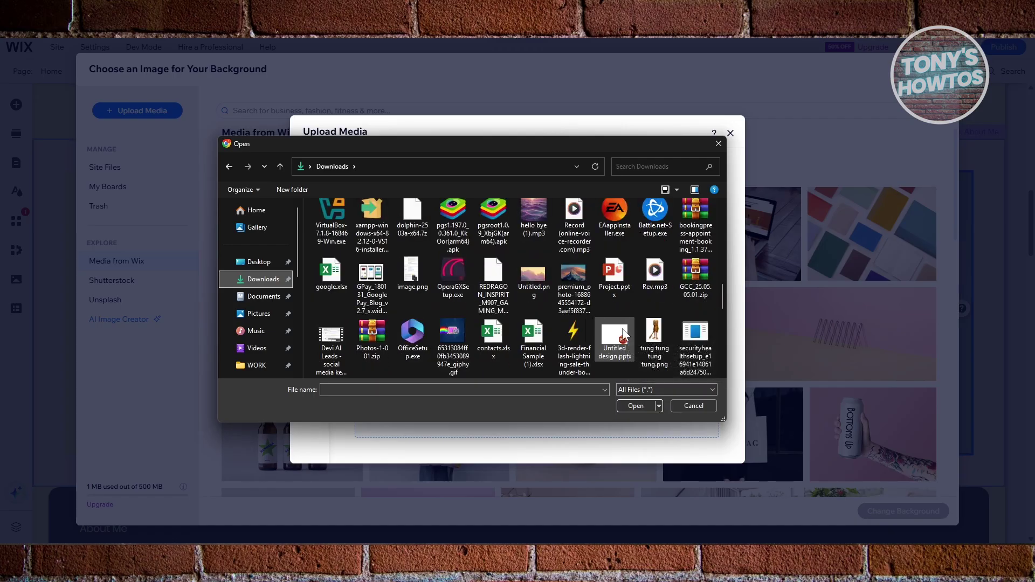
scroll(624, 333, "down", 2)
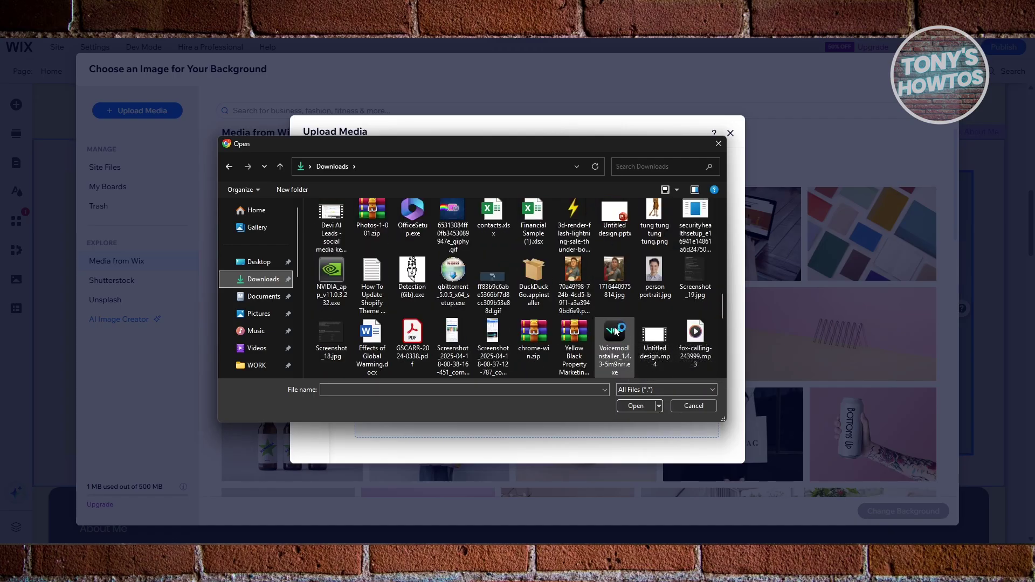
left_click(573, 278)
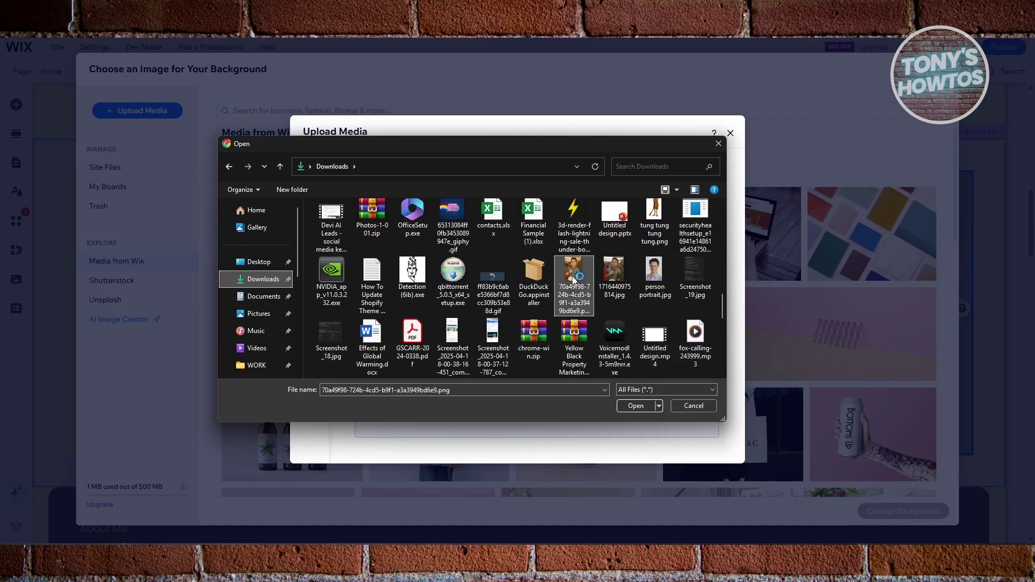
left_click(633, 406)
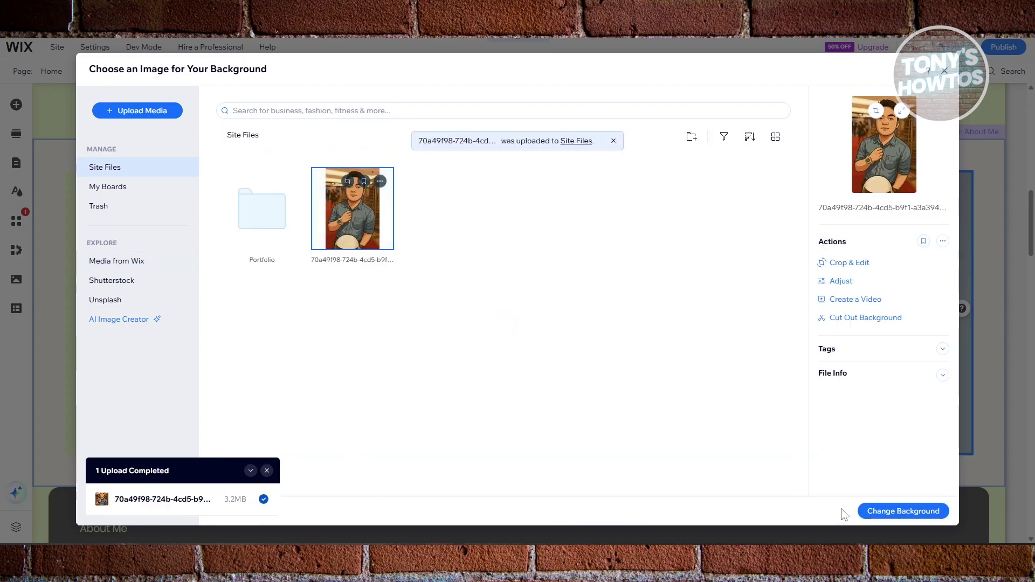
left_click(896, 511)
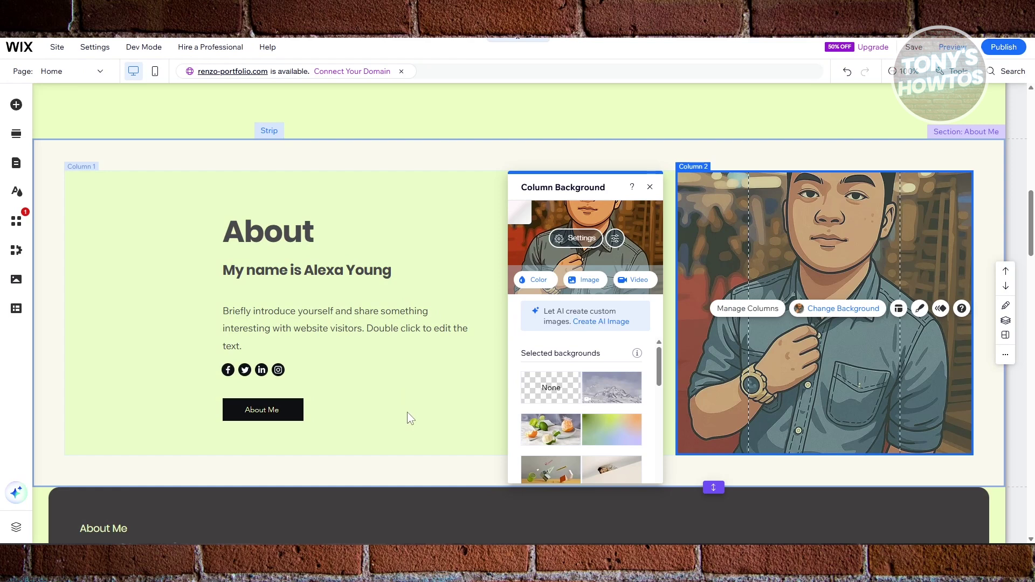
left_click(407, 412)
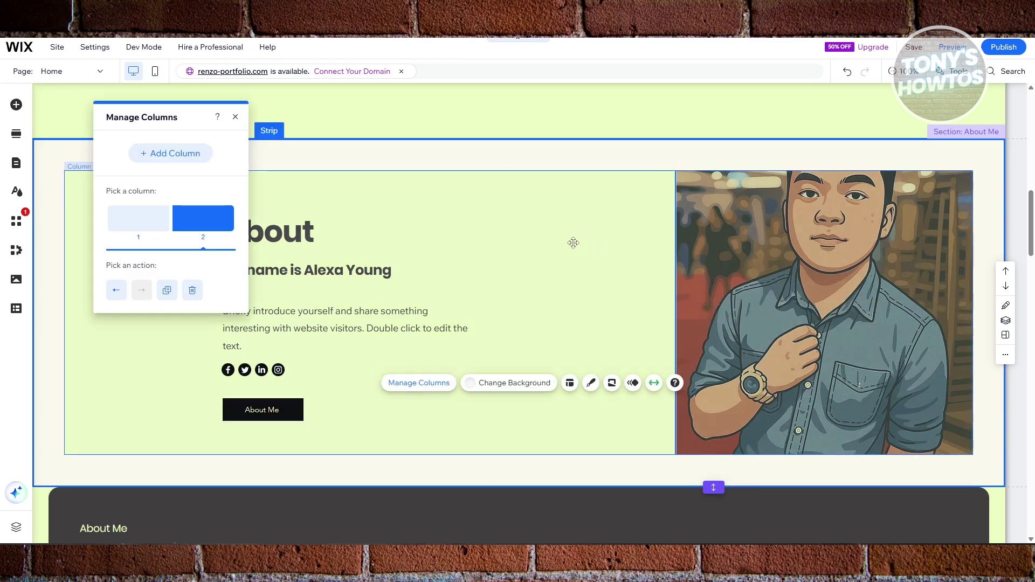
- Examine the text settings of the name heading in the Home page's new About section
left_click(573, 242)
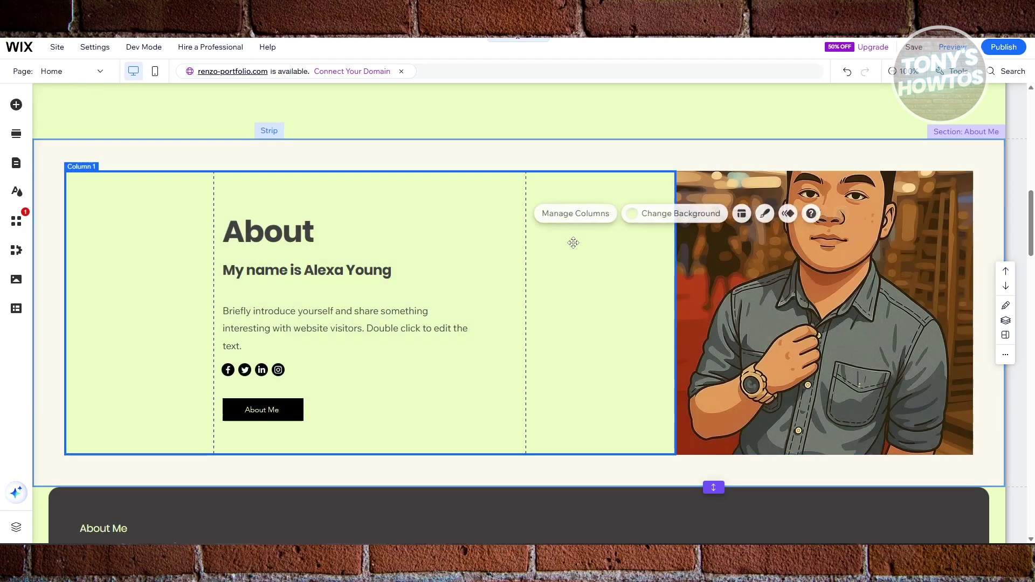
double_click(342, 267)
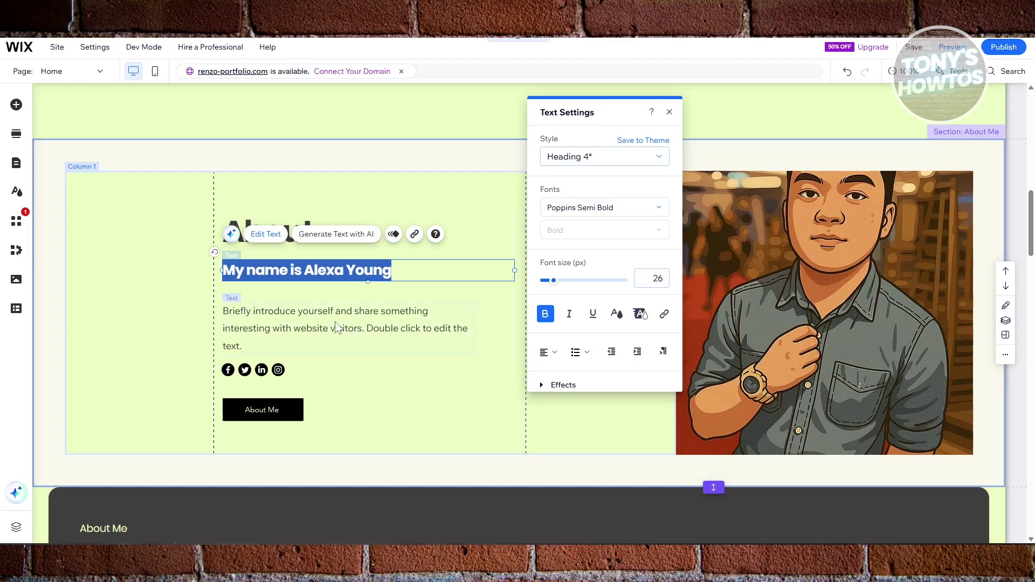
left_click(458, 392)
scroll(465, 394, "down", 12)
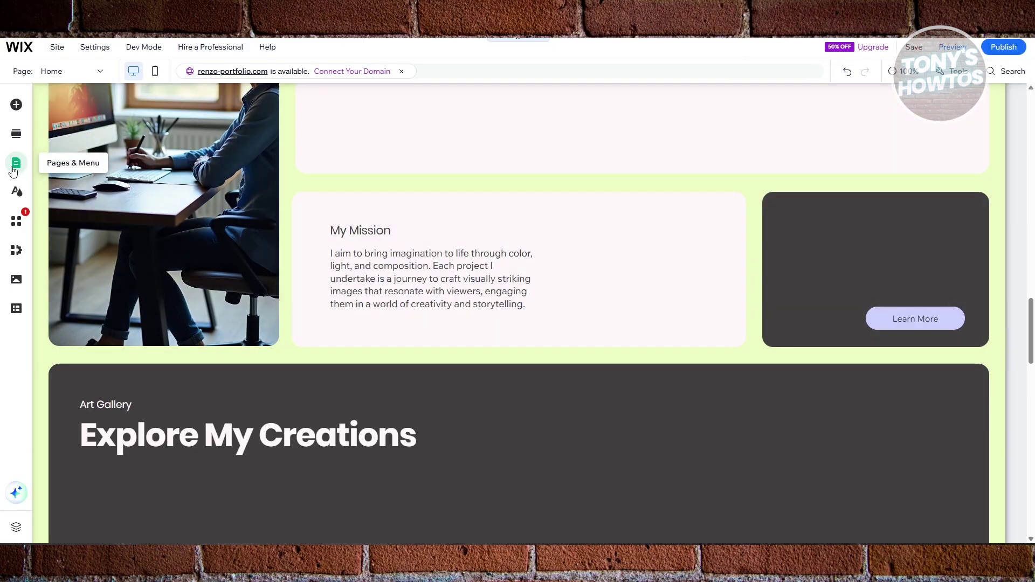
- Open the About page from the site's page list and look over its content
left_click(15, 164)
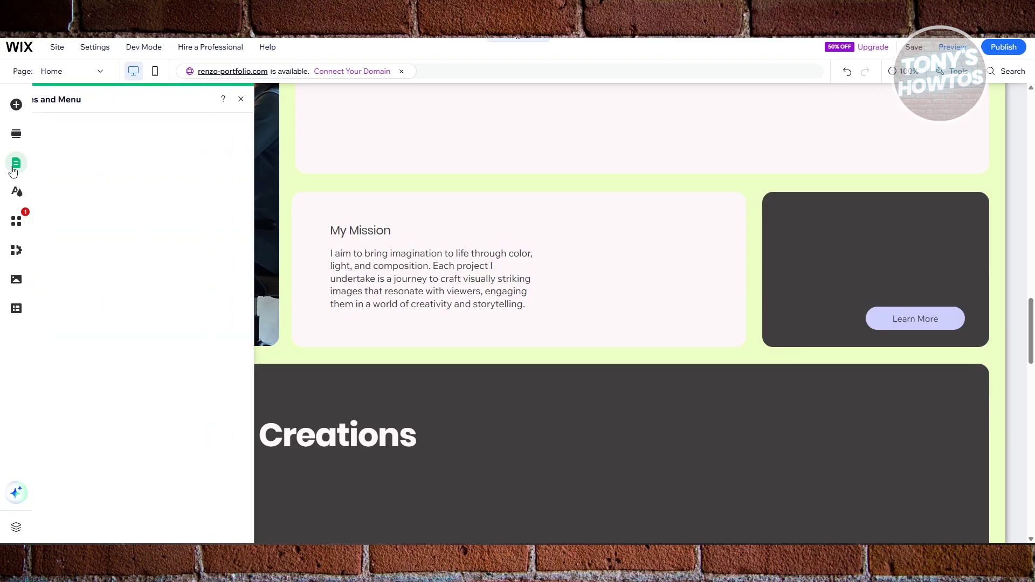
scroll(626, 248, "up", 10)
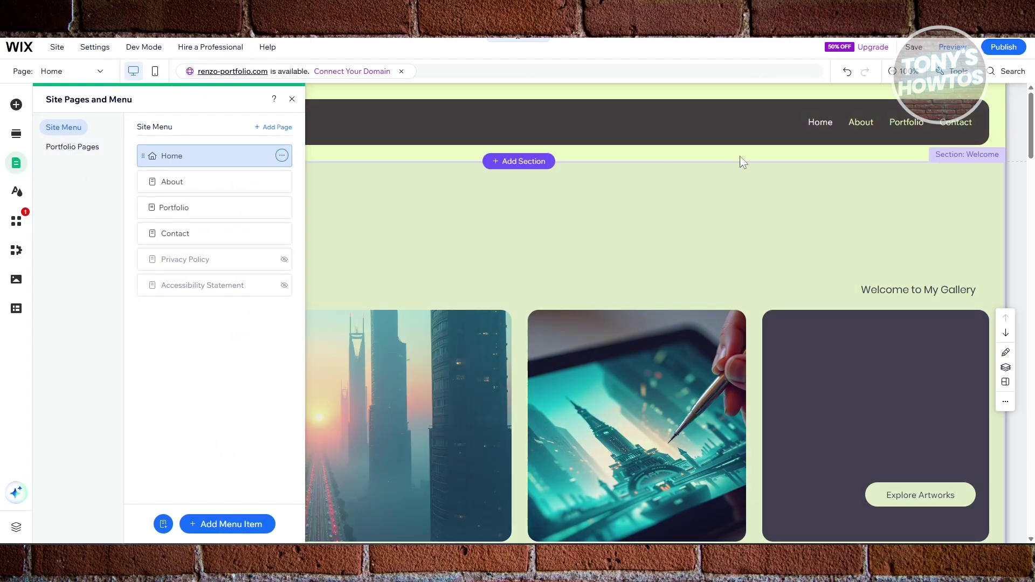
left_click(184, 178)
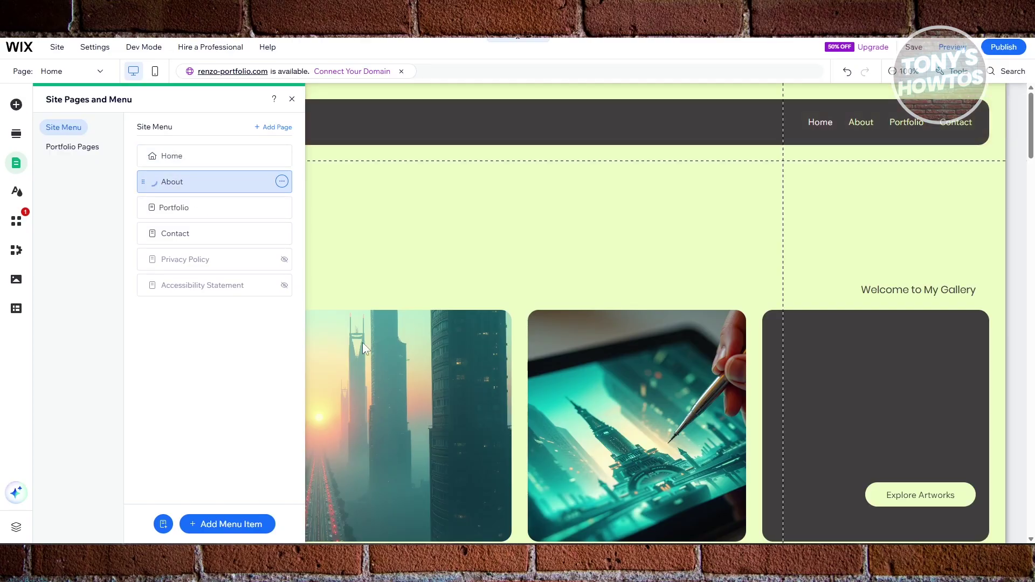
scroll(454, 410, "down", 10)
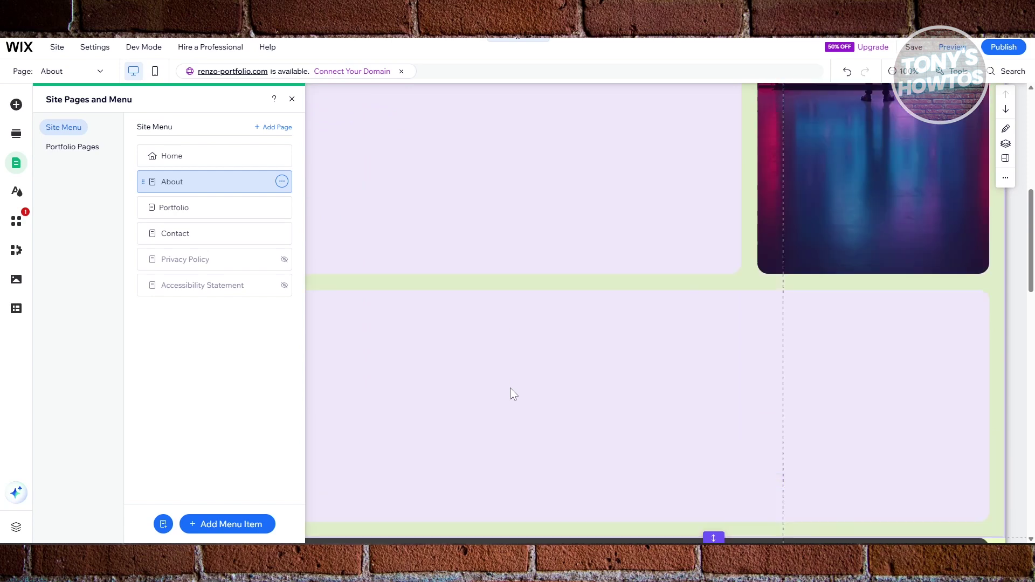
scroll(501, 382, "up", 3)
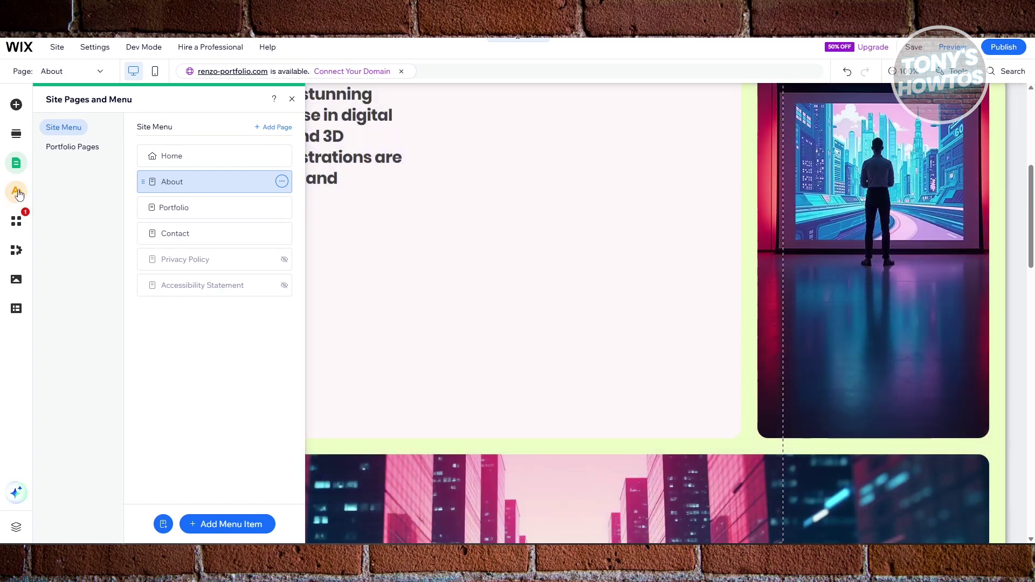
- Examine the editor's site design, app market, Wix Portfolio, media and CMS options, and return to the About page
left_click(17, 192)
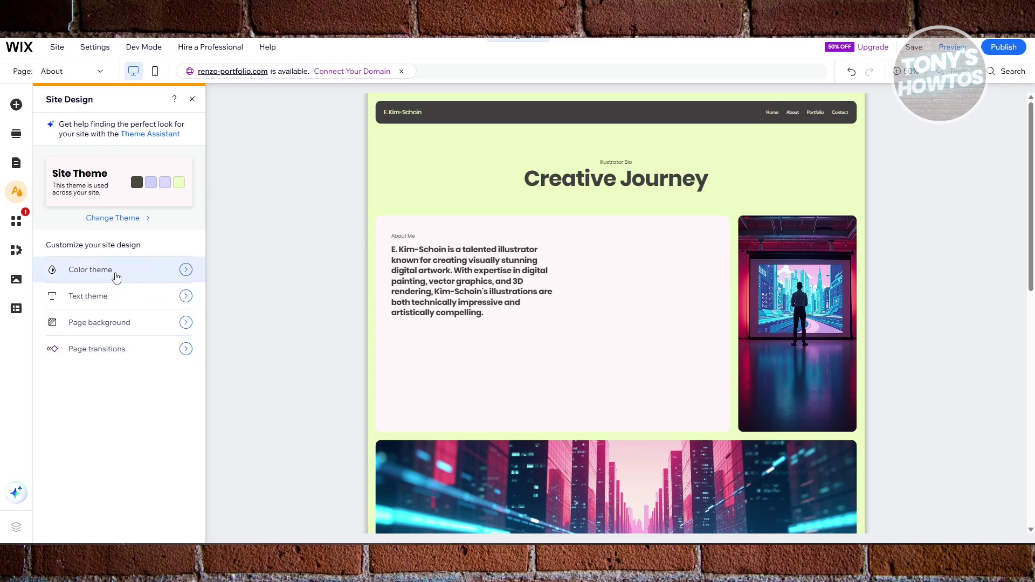
left_click(20, 229)
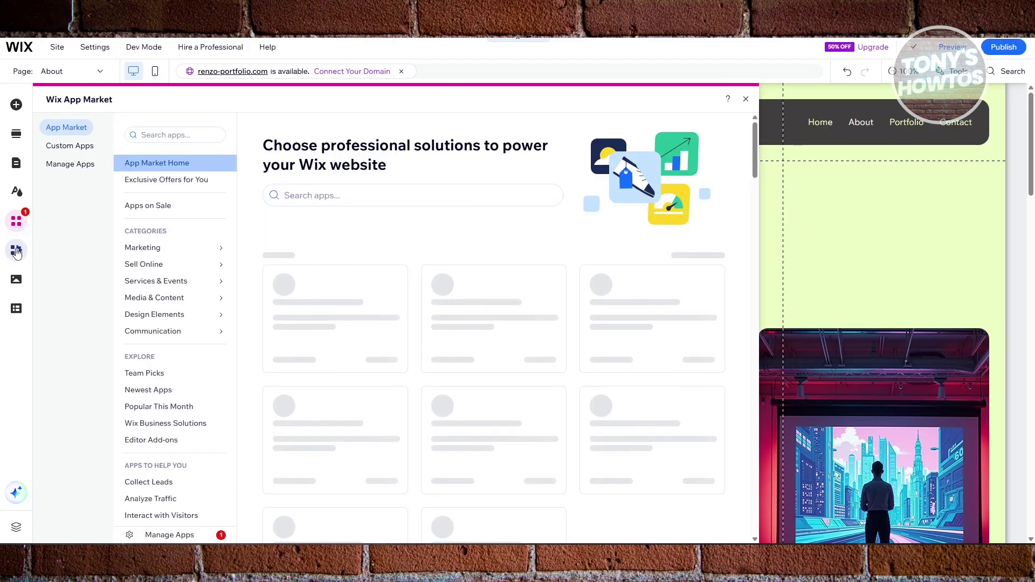
left_click(17, 252)
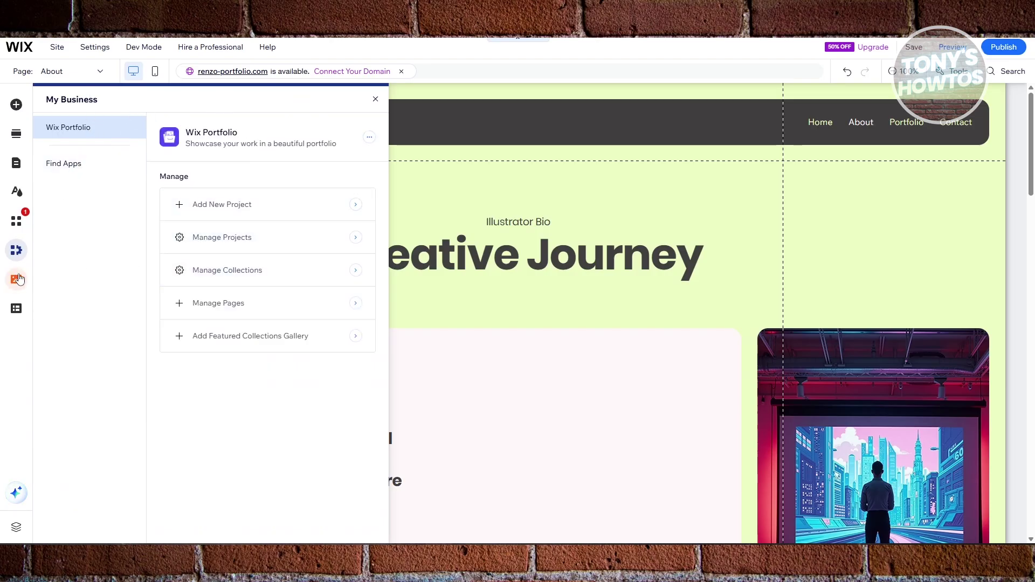
left_click(17, 279)
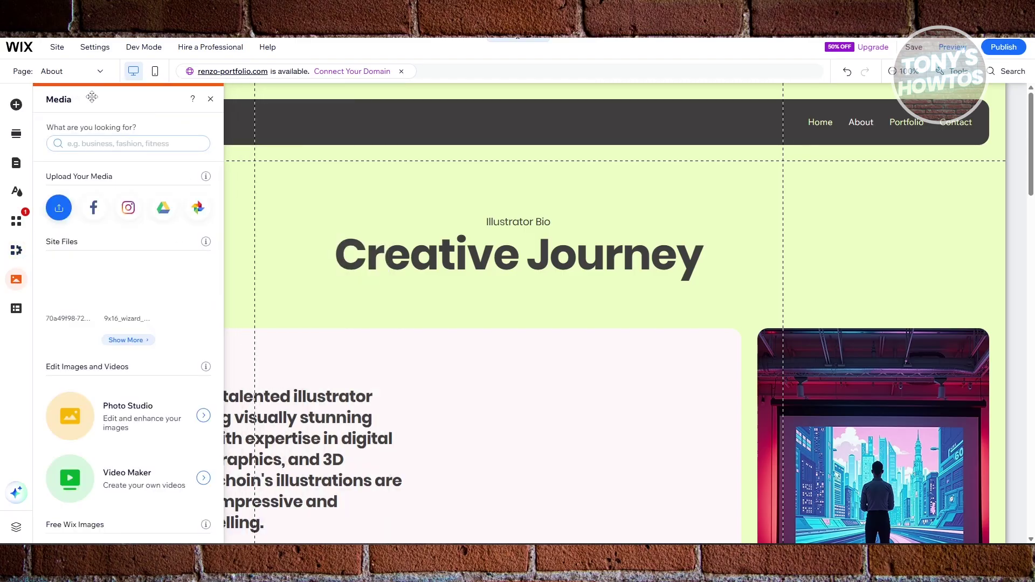
mouse_move(135, 295)
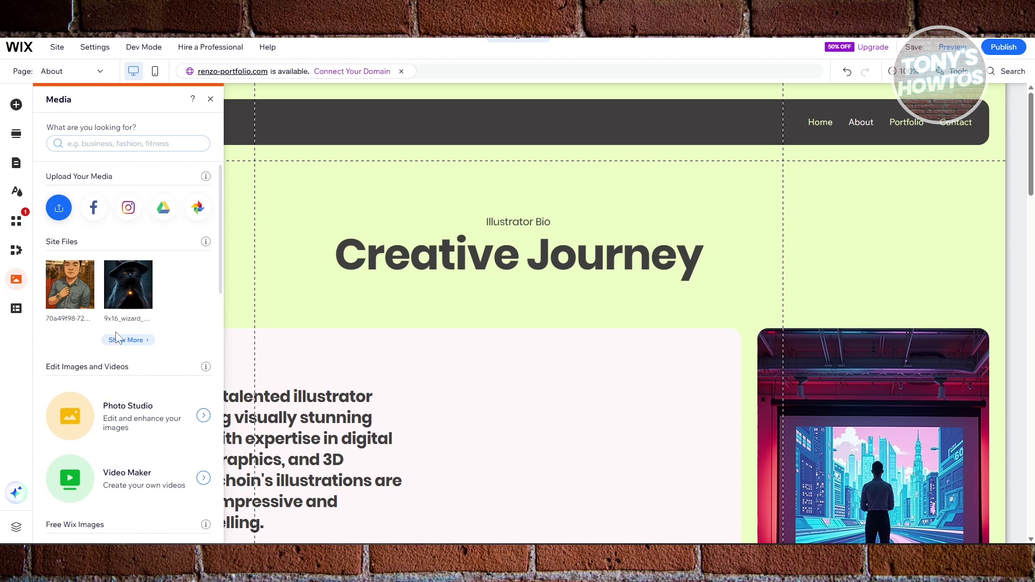
left_click(16, 309)
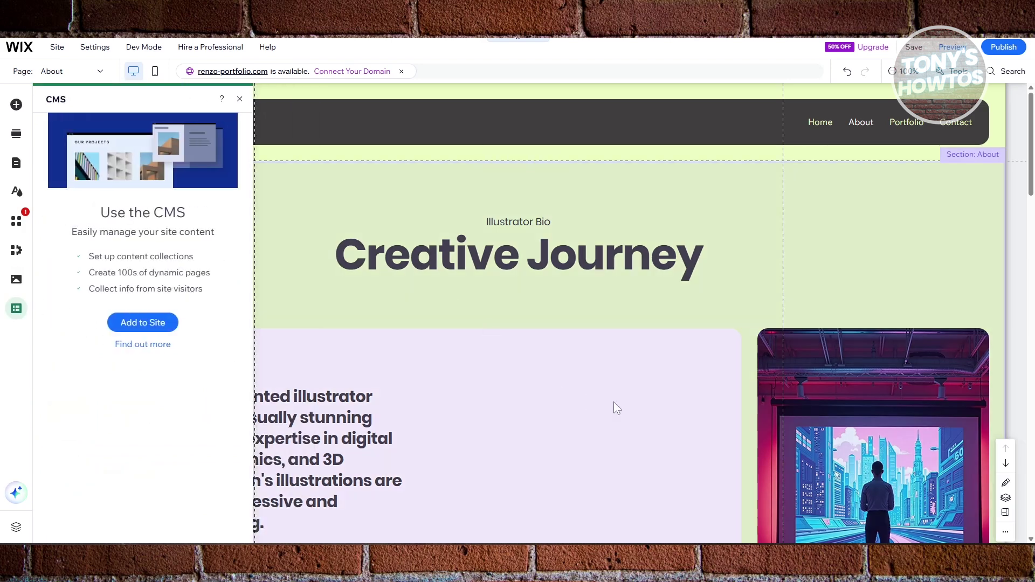
scroll(613, 403, "down", 4)
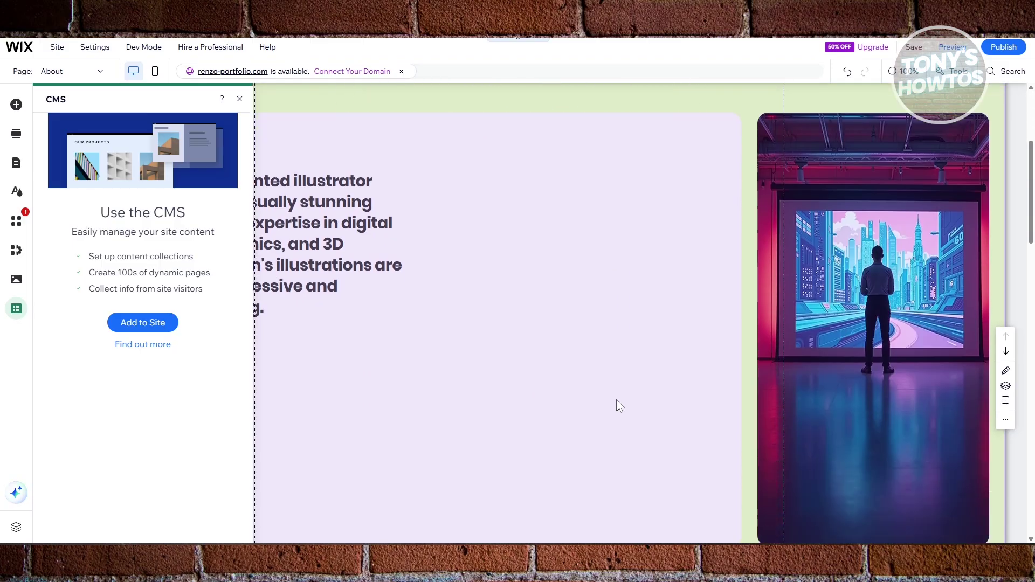
left_click(409, 387)
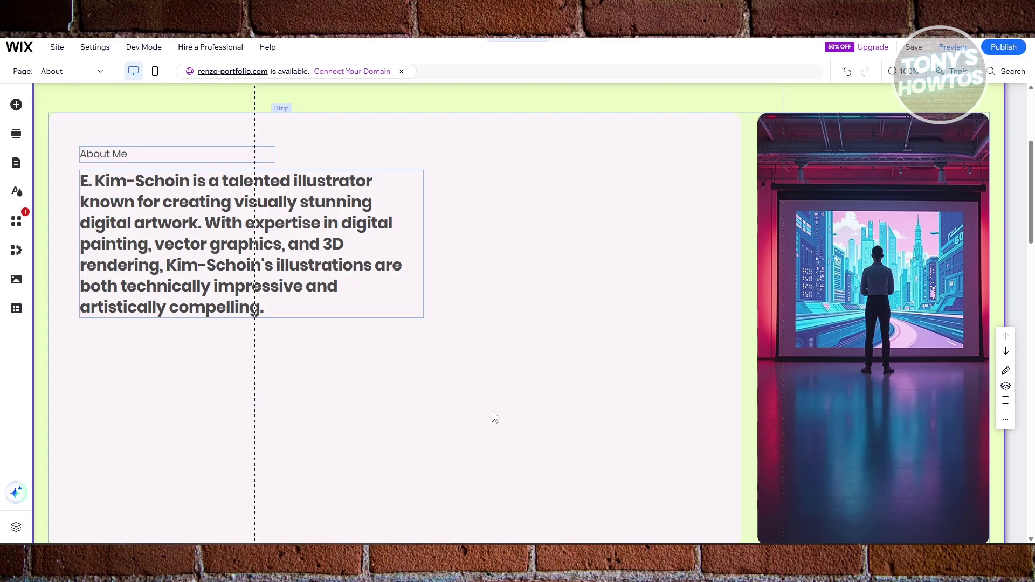